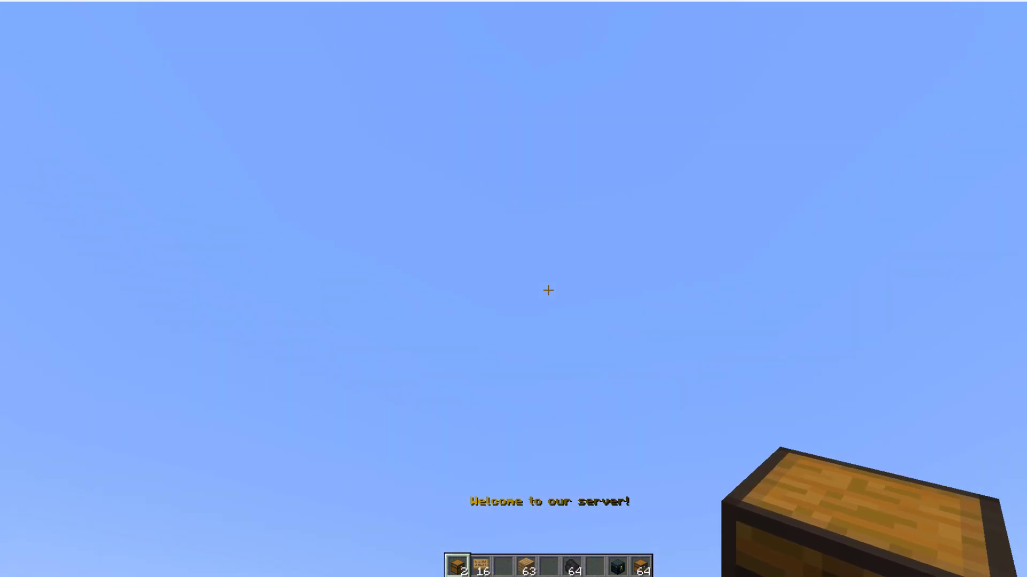
# Clear the inventory with the /ci command.
pyautogui.press('t')
pyautogui.press('Escape')
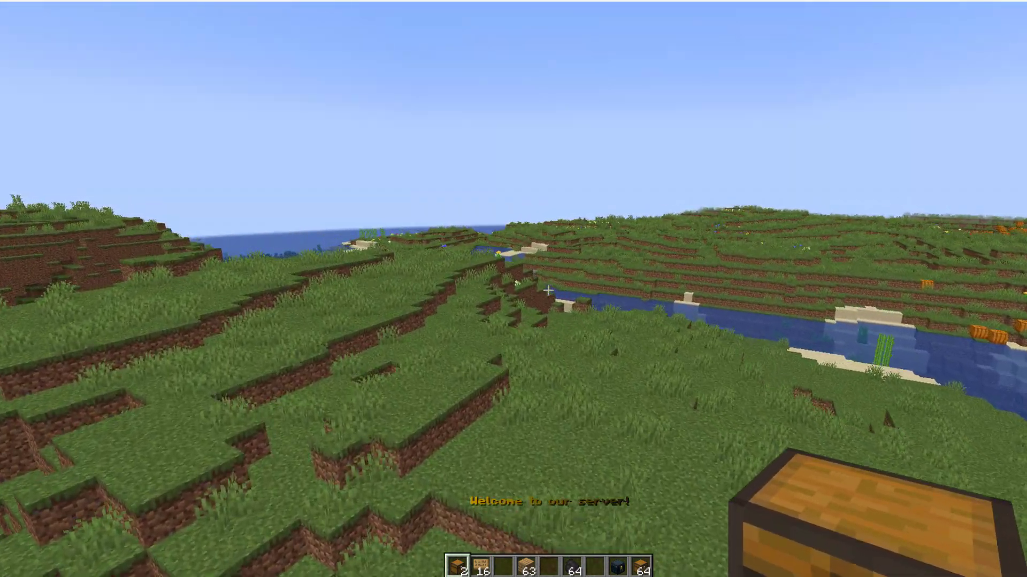
pyautogui.write('4t/ci')
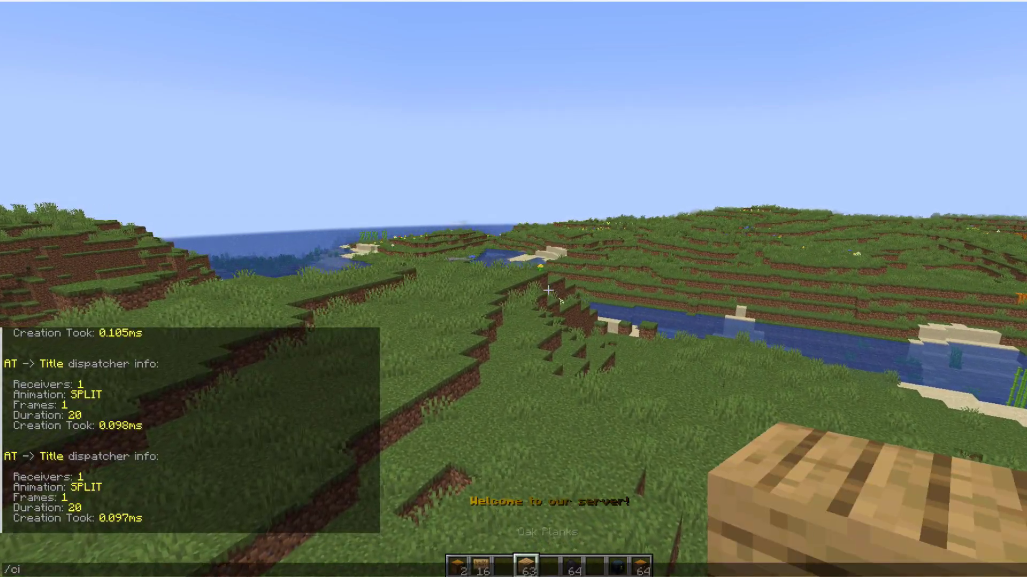
pyautogui.press('Return')
# Show bouncing action-bar text by resending the earlier /at ACTION_BAR BOUNCE command.
pyautogui.write('t')
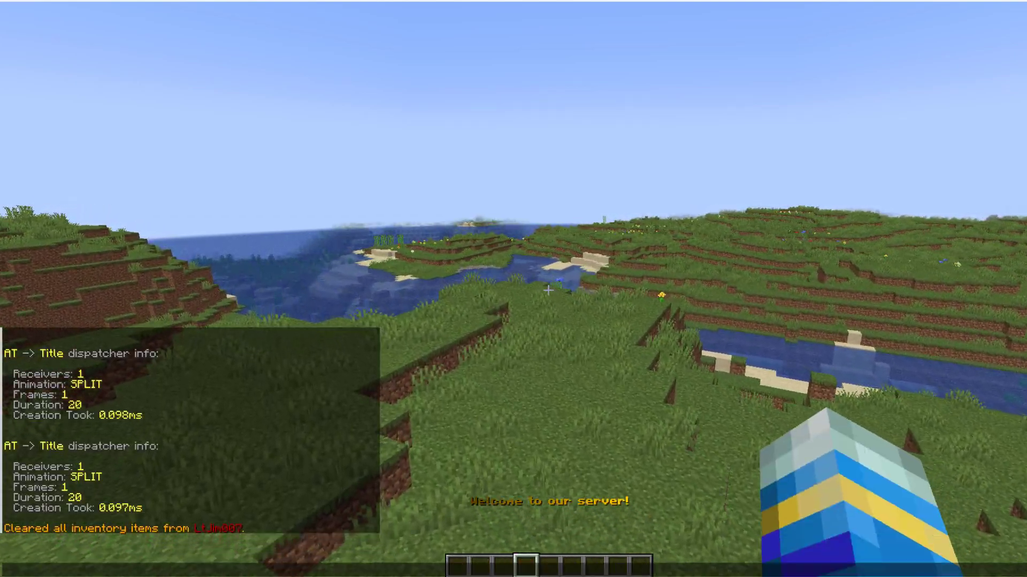
pyautogui.write('/at')
pyautogui.write("ACTION_BAR all BOUNCE 1 20 #ffffff #000000 I'm bouncing wave in your text")
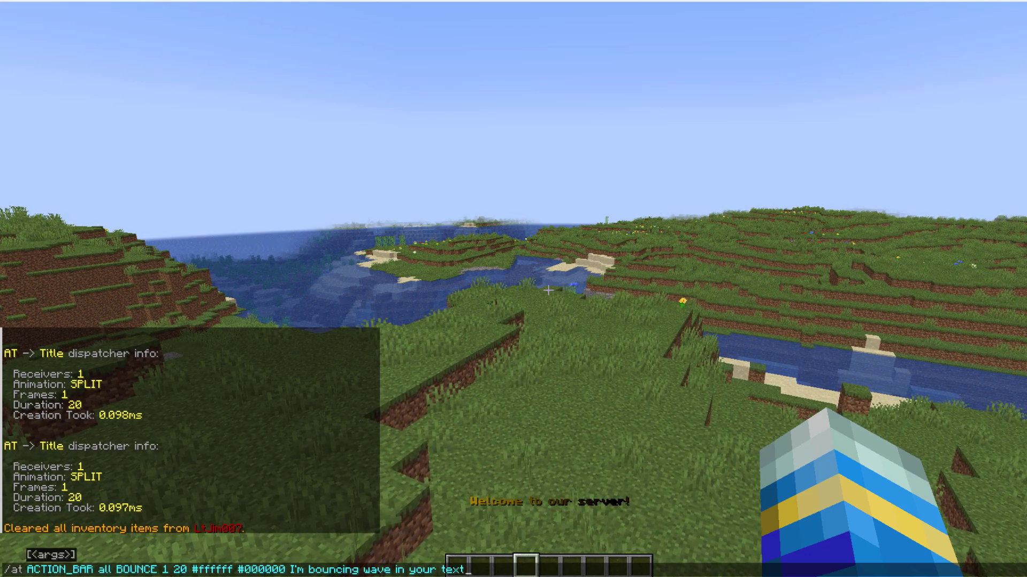
pyautogui.press('Return')
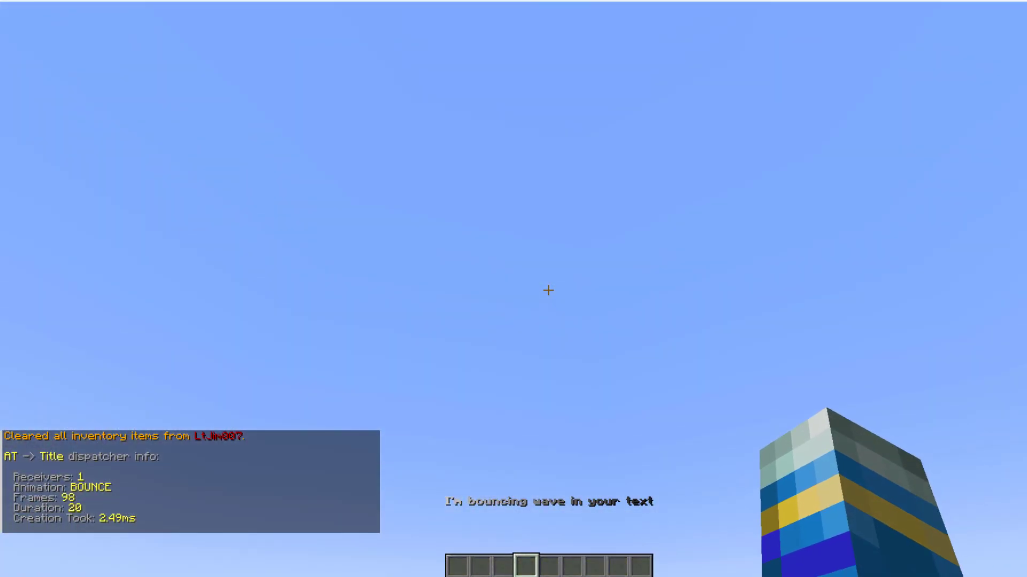
# Recall and send the /at BOSS_BAR all RAINBOW 'I'm shining like rainbow' command.
pyautogui.press('t')
pyautogui.press('Up')
pyautogui.press('Up')
pyautogui.press('Up')
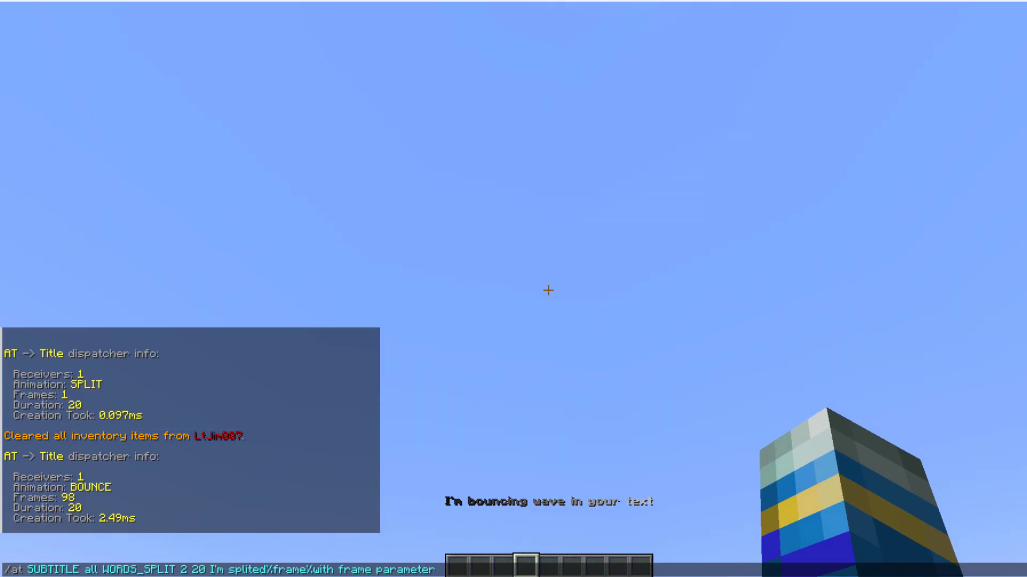
pyautogui.press('Up')
pyautogui.press('Up')
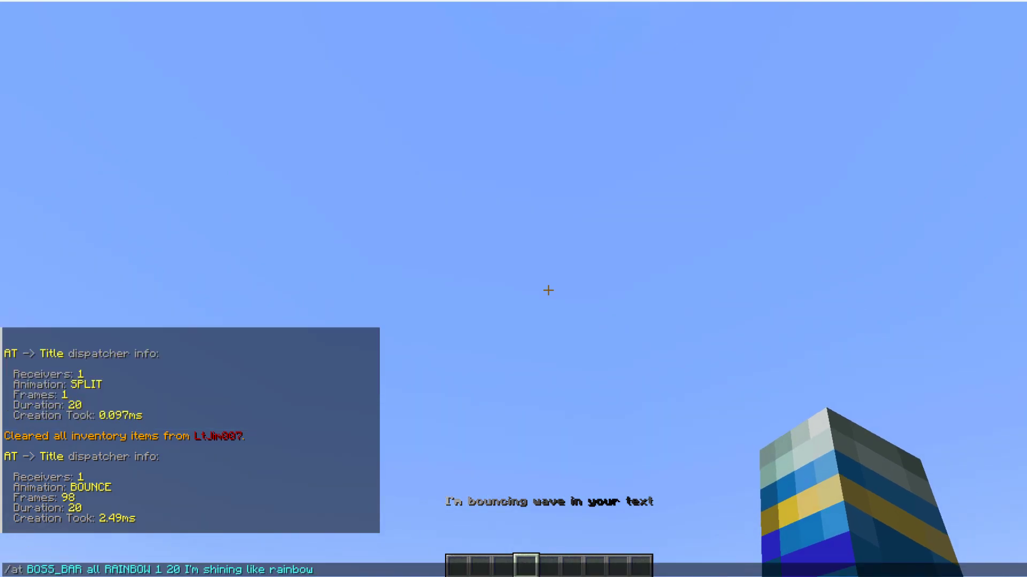
pyautogui.press('Return')
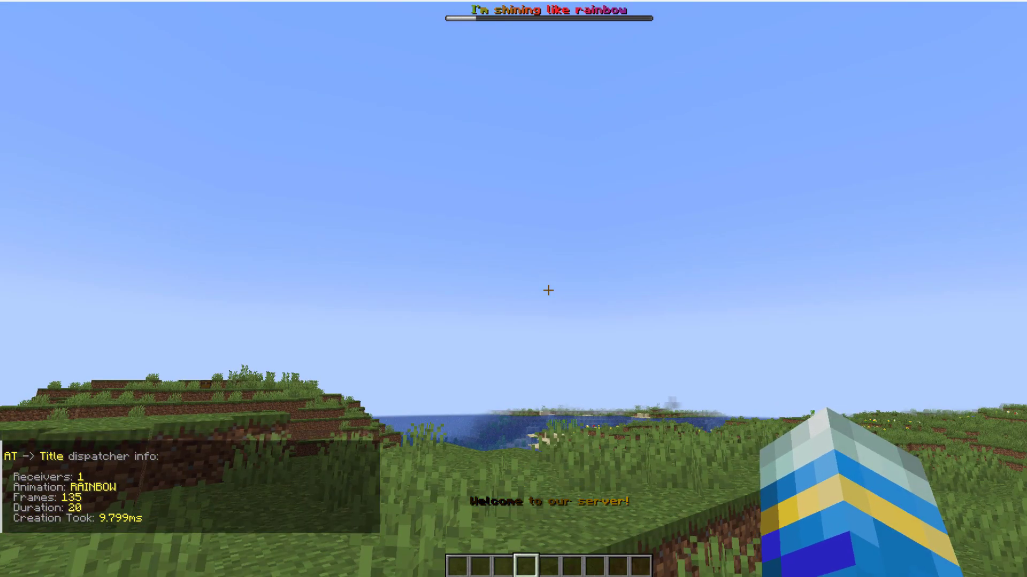
# Resend /at TITLE all WAVES 1 20 #ffffff #000000 I'm shining with wave effect.
pyautogui.press('t')
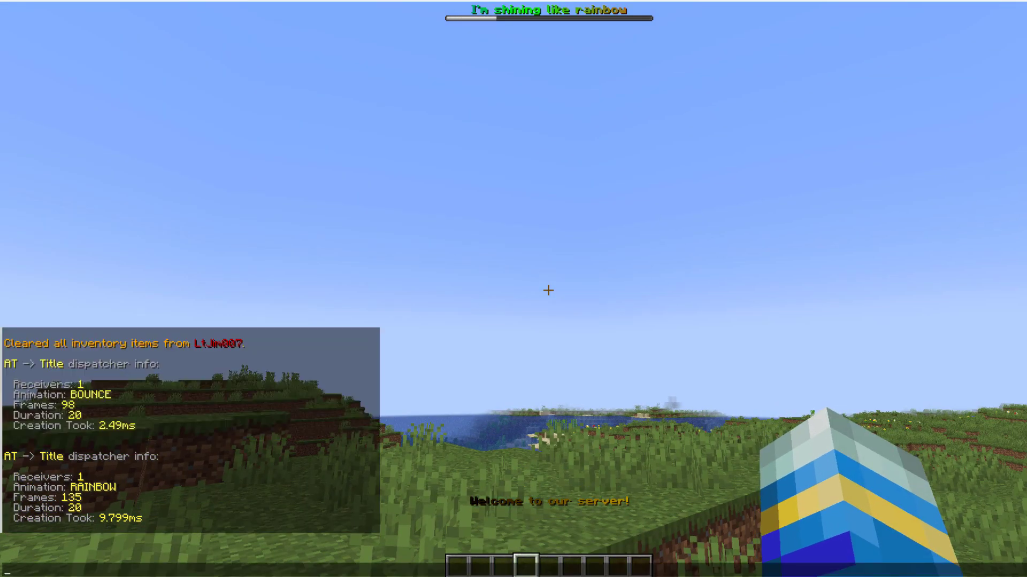
pyautogui.press('Up')
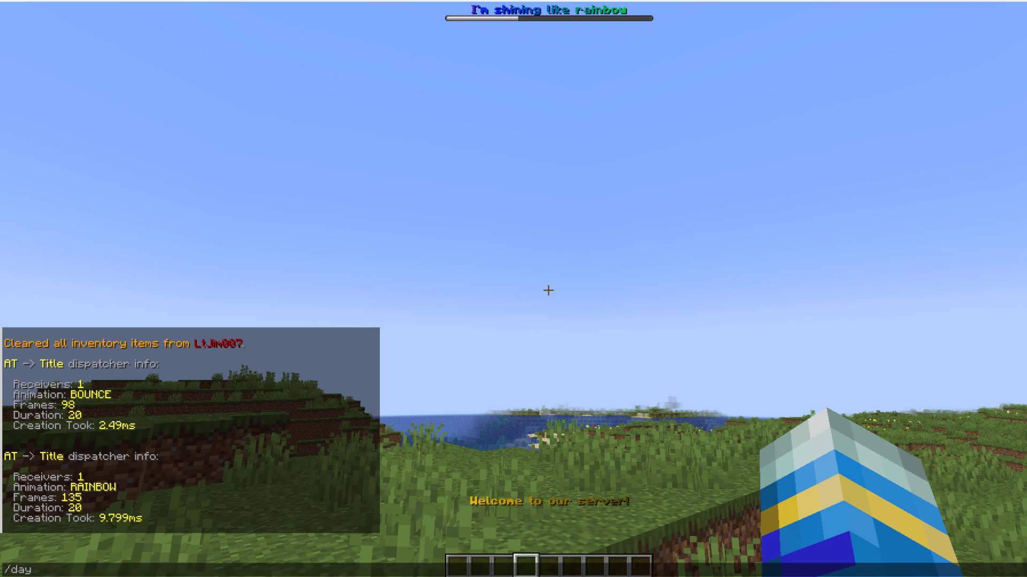
pyautogui.press('Up')
pyautogui.press('Up')
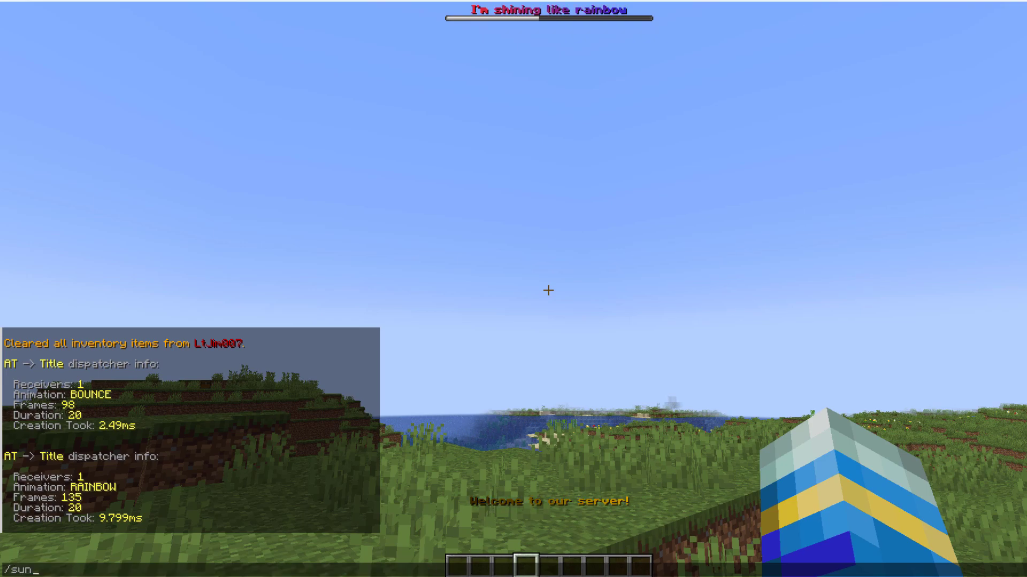
pyautogui.press('Up')
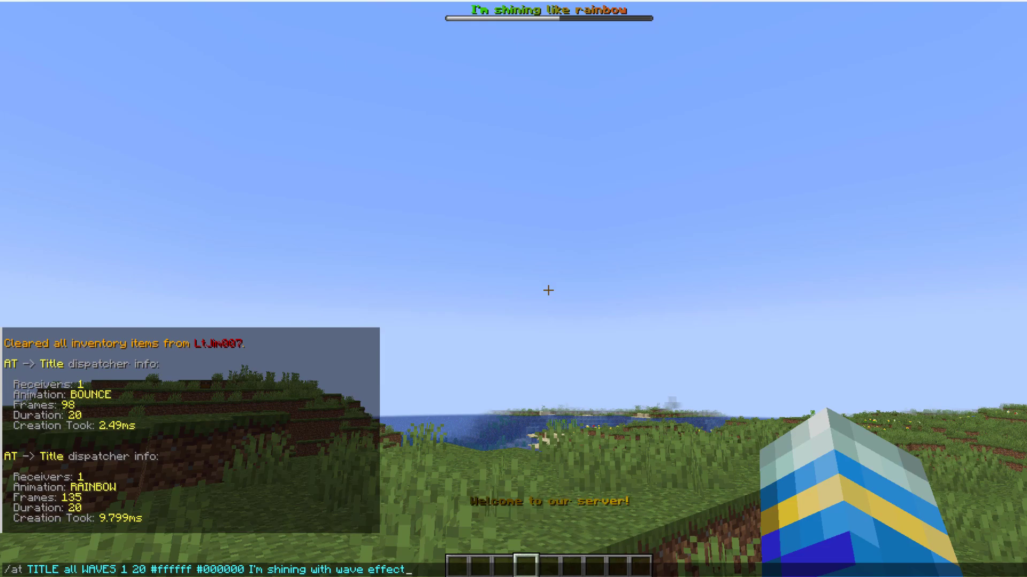
pyautogui.press('Return')
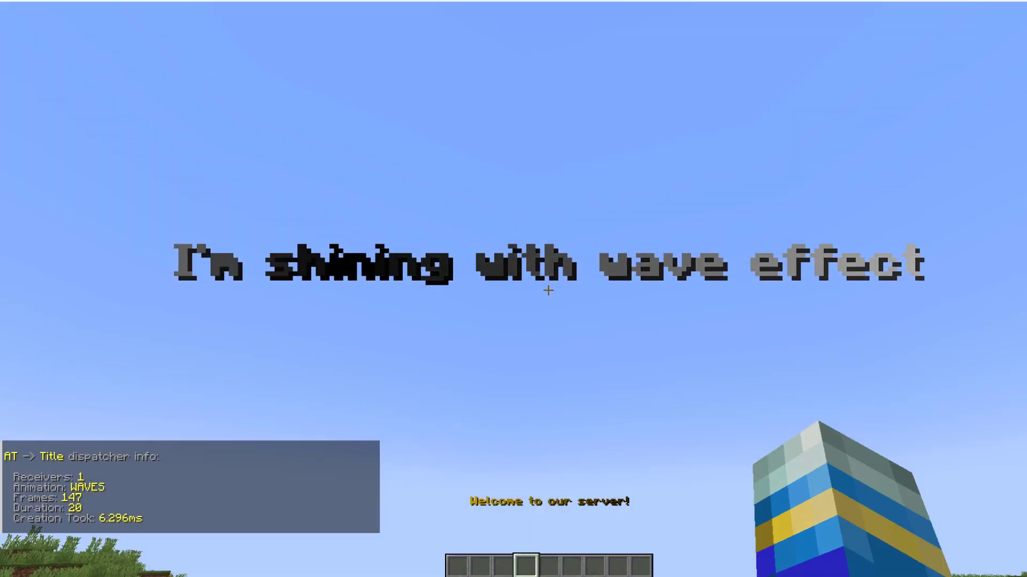
# Walk forward across the grassland toward the water.
pyautogui.press('w')
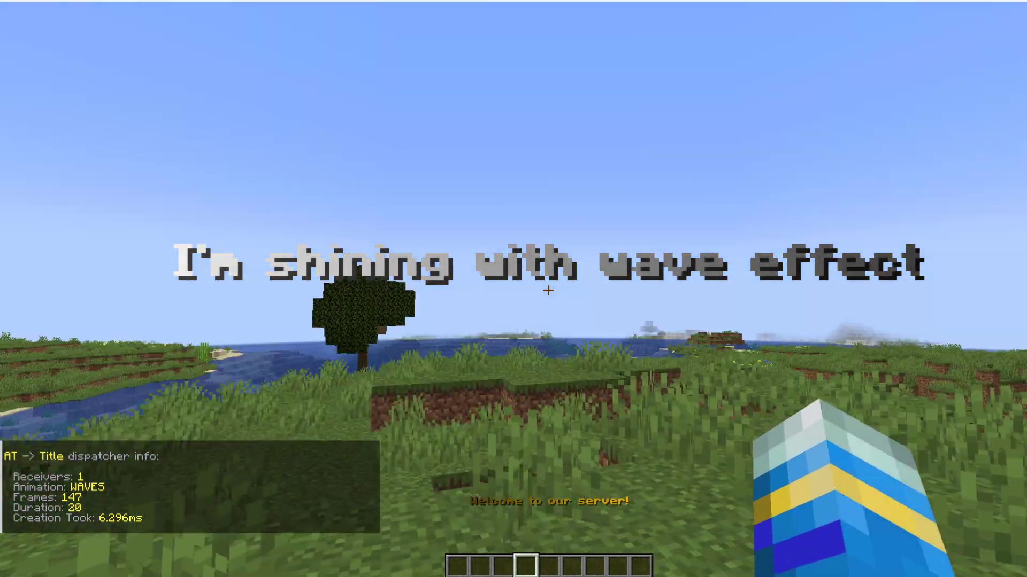
pyautogui.press('w')
pyautogui.press('space')
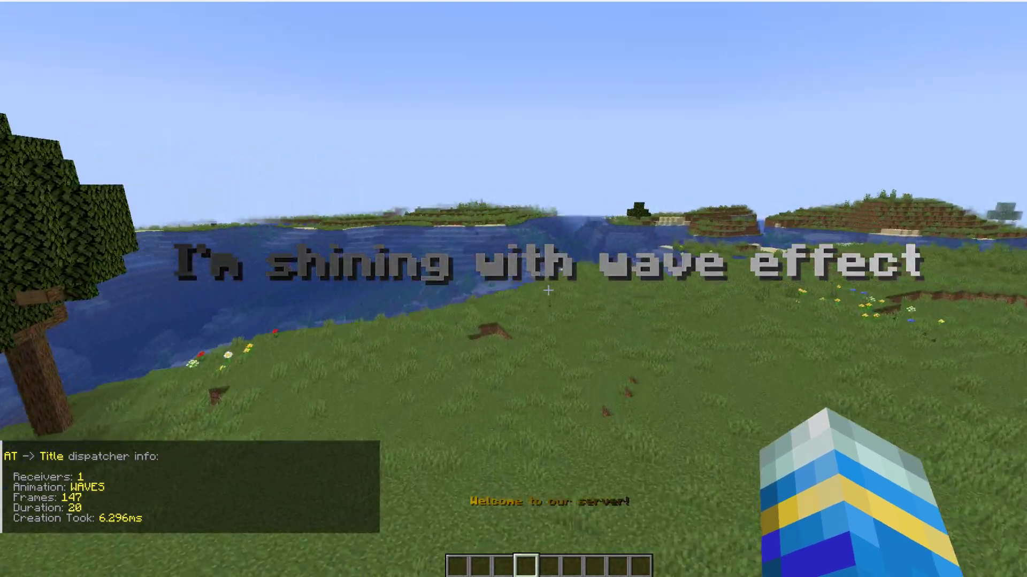
# Walk on across the hilly terrain toward the horses and open the chat.
pyautogui.press('w')
pyautogui.press('1')
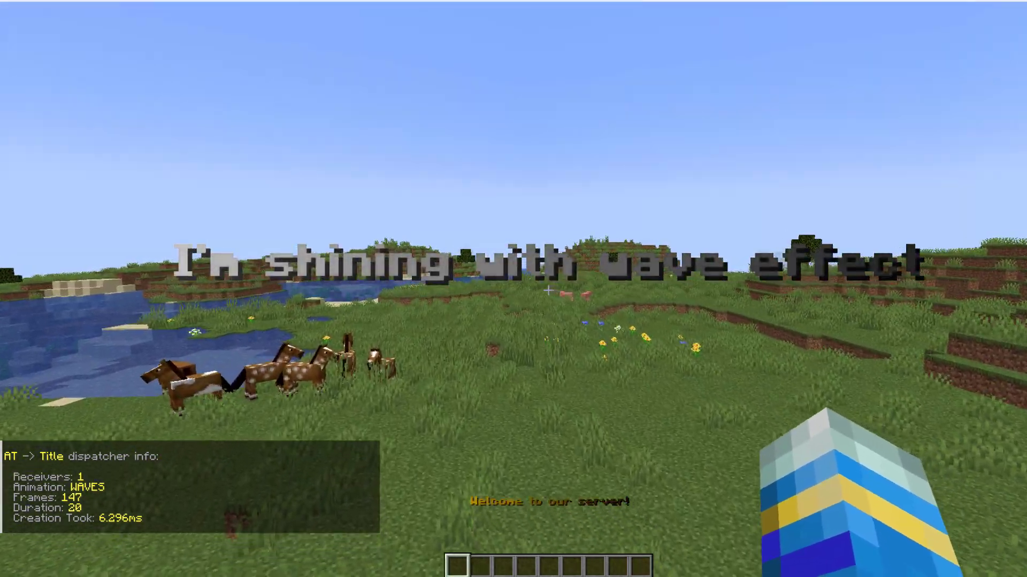
pyautogui.press('w')
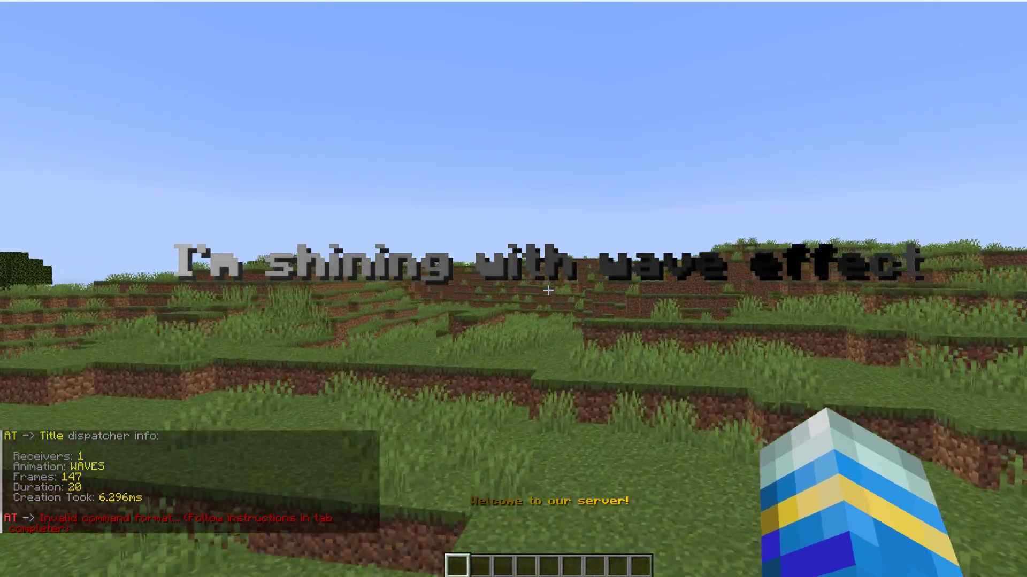
pyautogui.press('w')
pyautogui.press('t')
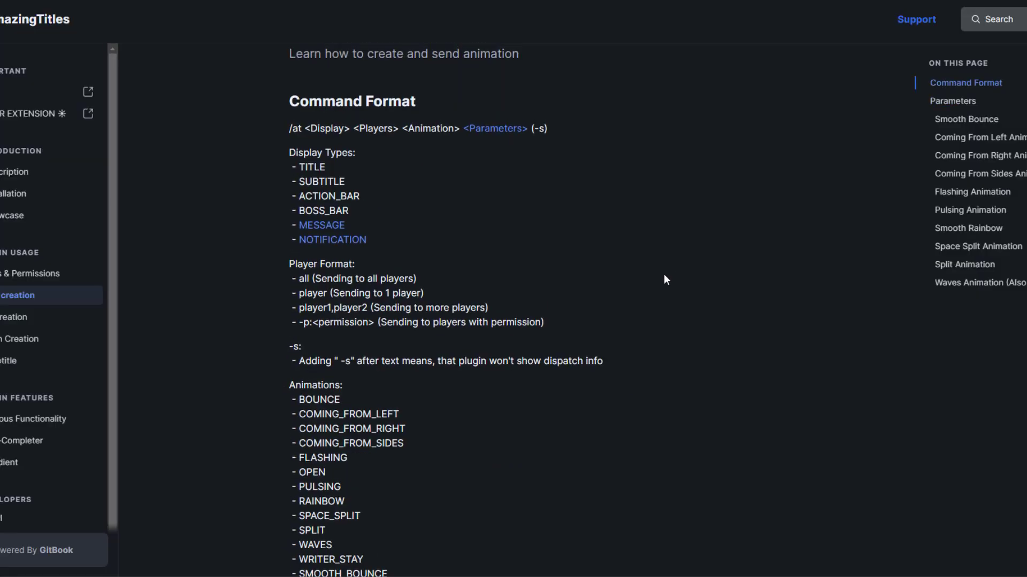
# Scroll the wiki to the Parameters section with the Smooth Bounce and Coming From examples.
pyautogui.scroll(1, 663, 274)
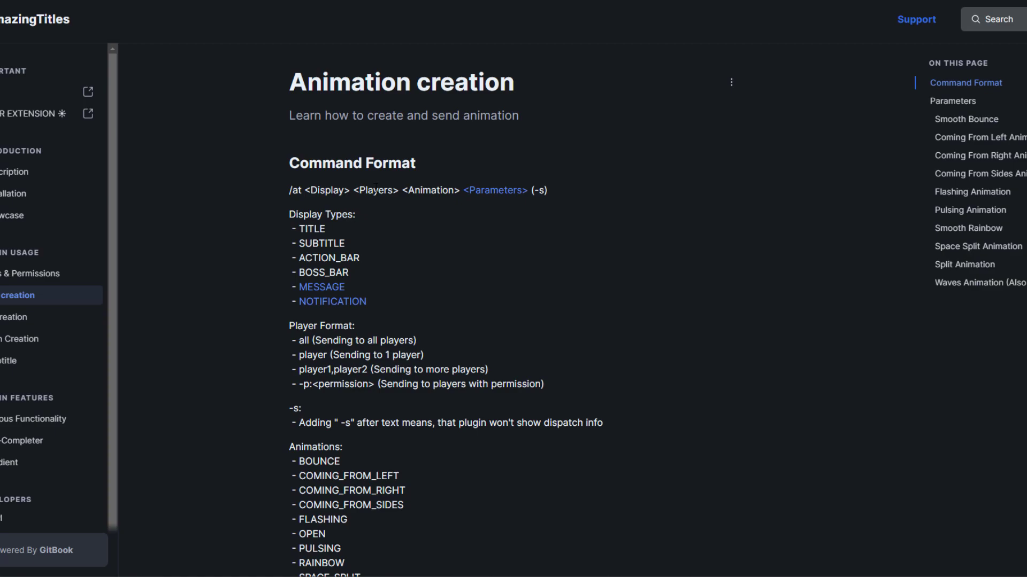
pyautogui.scroll(-8, 434, 275)
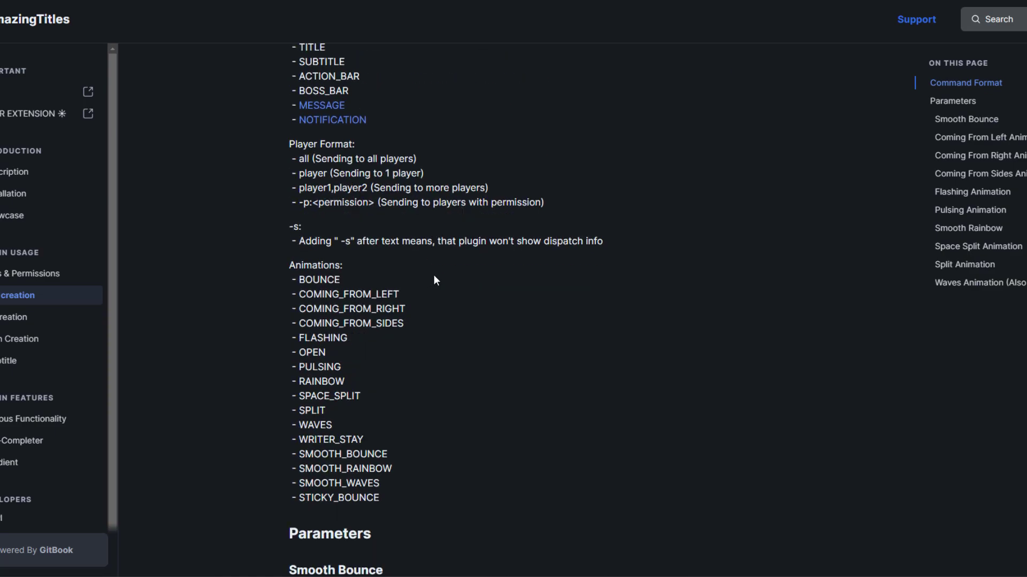
pyautogui.scroll(3, 433, 283)
pyautogui.click(431, 286)
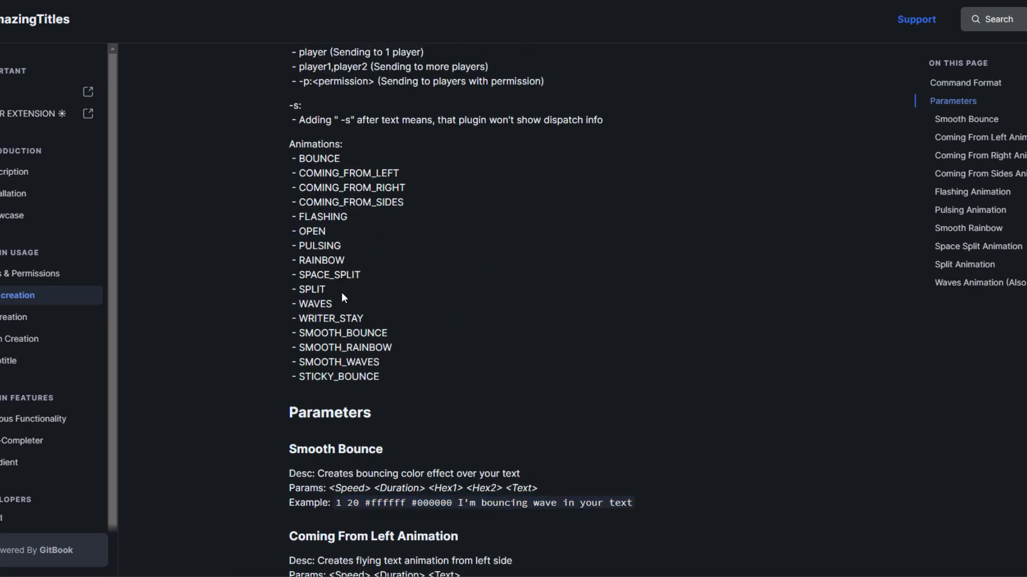
pyautogui.scroll(-4, 342, 293)
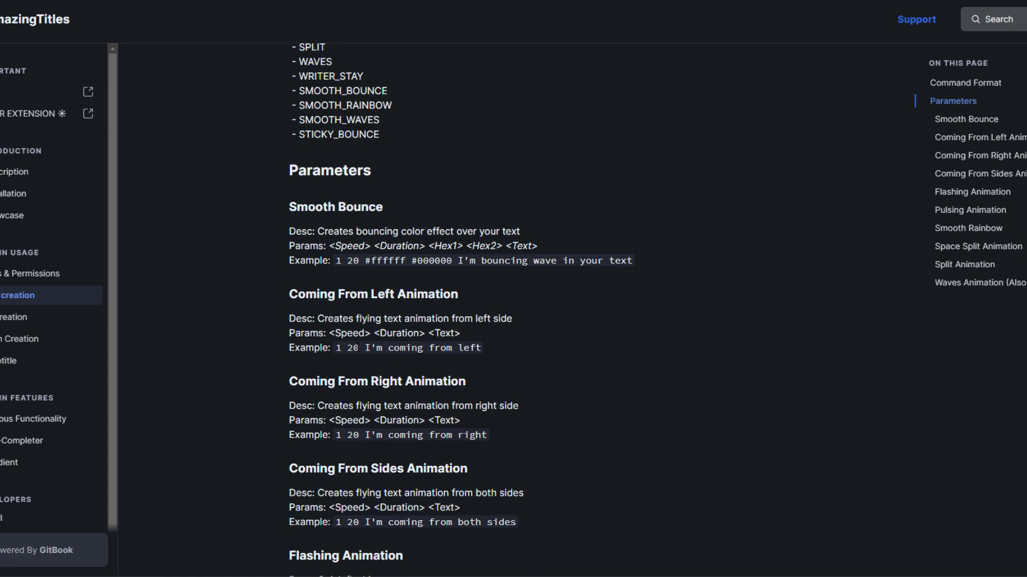
pyautogui.scroll(4, 461, 310)
pyautogui.scroll(-2, 461, 310)
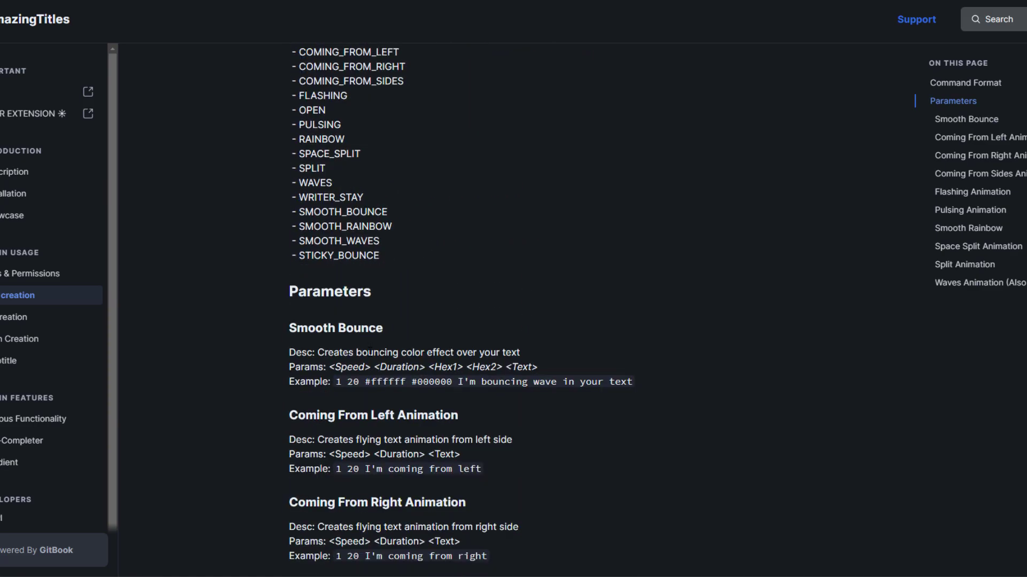
pyautogui.scroll(-4, 368, 353)
pyautogui.scroll(2, 469, 284)
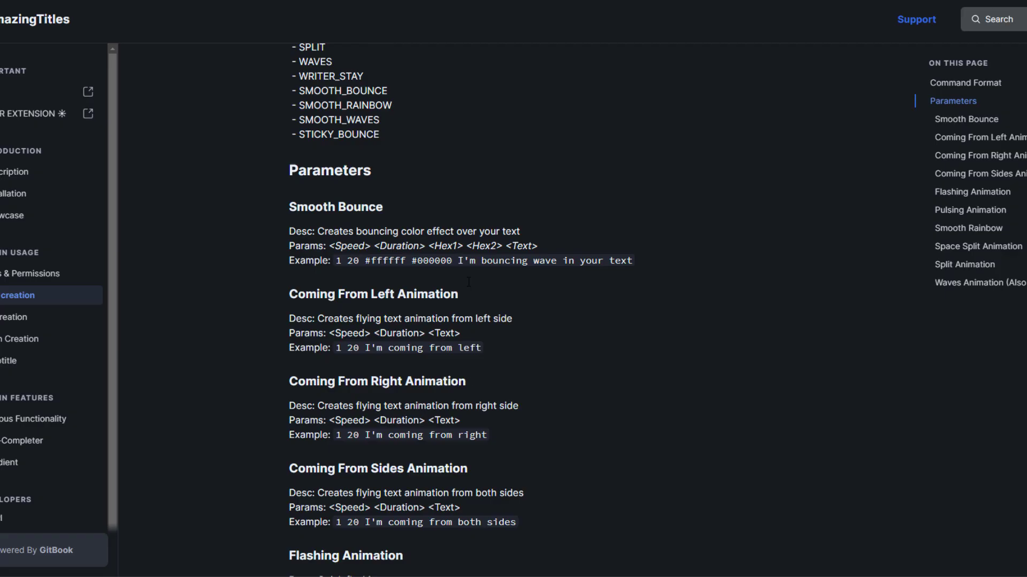
# Build an /at command with TITLE, your own player as receiver, and FROM_LEFT.
pyautogui.hotkey('alt', 'Tab')
pyautogui.write('/at')
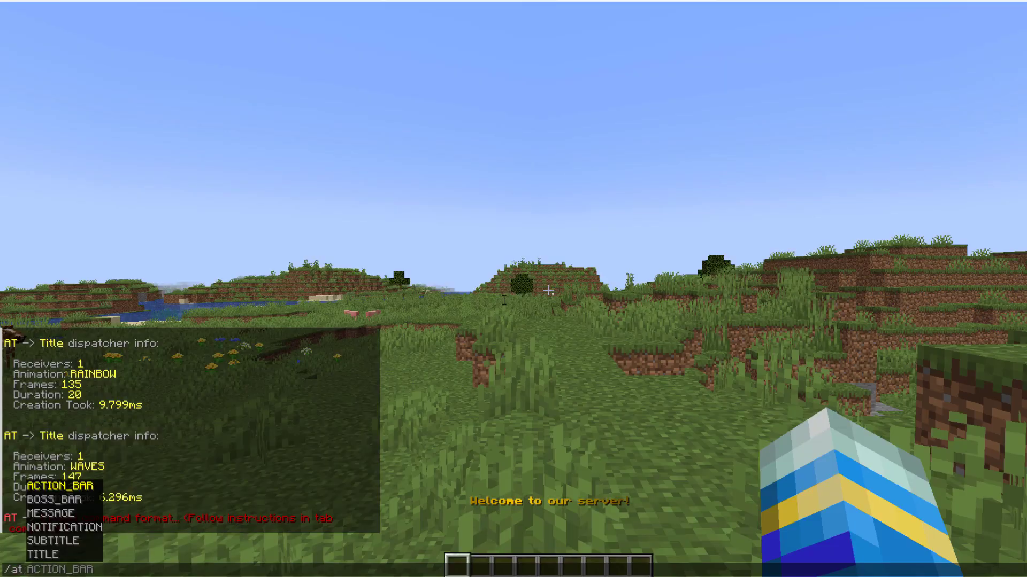
pyautogui.press('Down')
pyautogui.press('Down')
pyautogui.press('Down')
pyautogui.press('Down')
pyautogui.press('Down')
pyautogui.press('Tab')
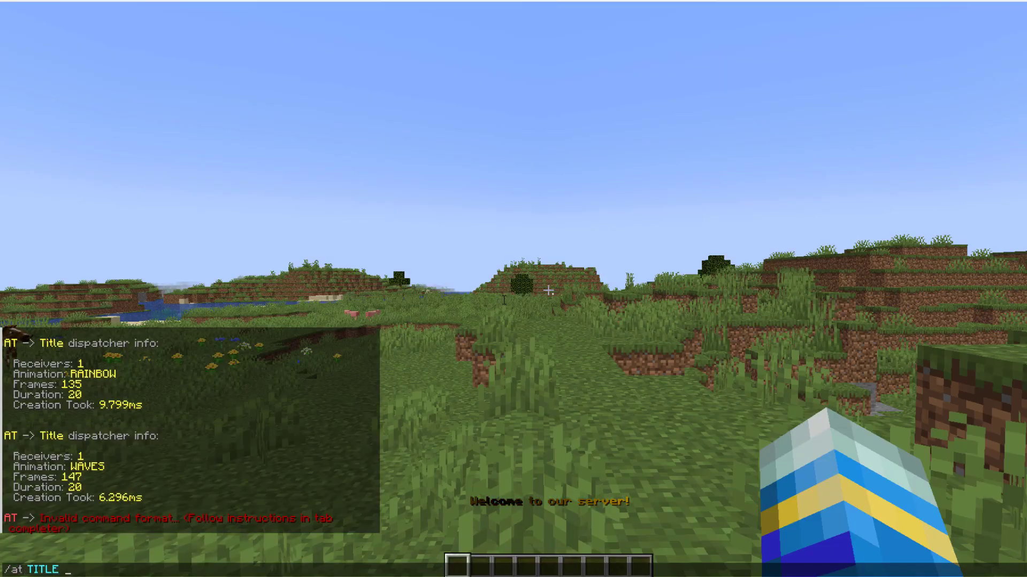
pyautogui.press('Down')
pyautogui.press('Down')
pyautogui.press('Tab')
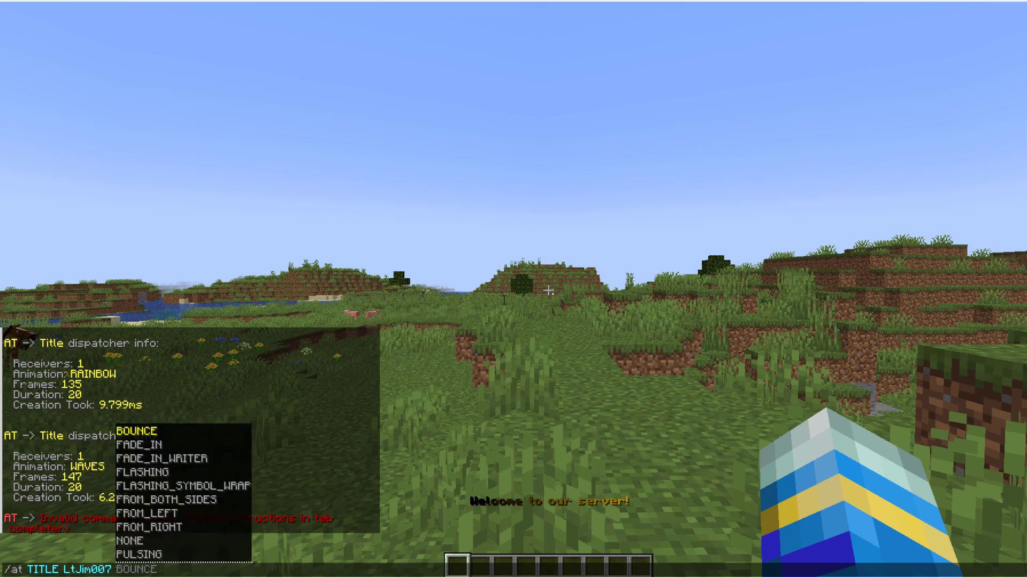
pyautogui.press('Tab')
pyautogui.press('Tab')
pyautogui.press('Tab')
pyautogui.press('Tab')
pyautogui.press('Tab')
pyautogui.press('Tab')
pyautogui.press('Tab')
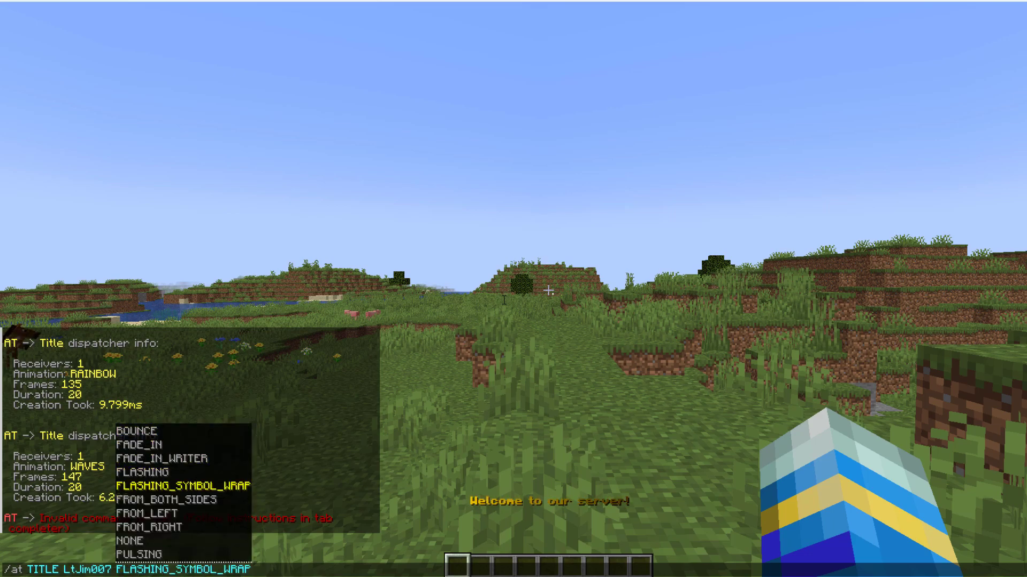
pyautogui.press('Tab')
pyautogui.press('Tab')
pyautogui.press('Tab')
pyautogui.press('Tab')
pyautogui.press('Tab')
pyautogui.press('Tab')
pyautogui.press('Tab')
pyautogui.press('Tab')
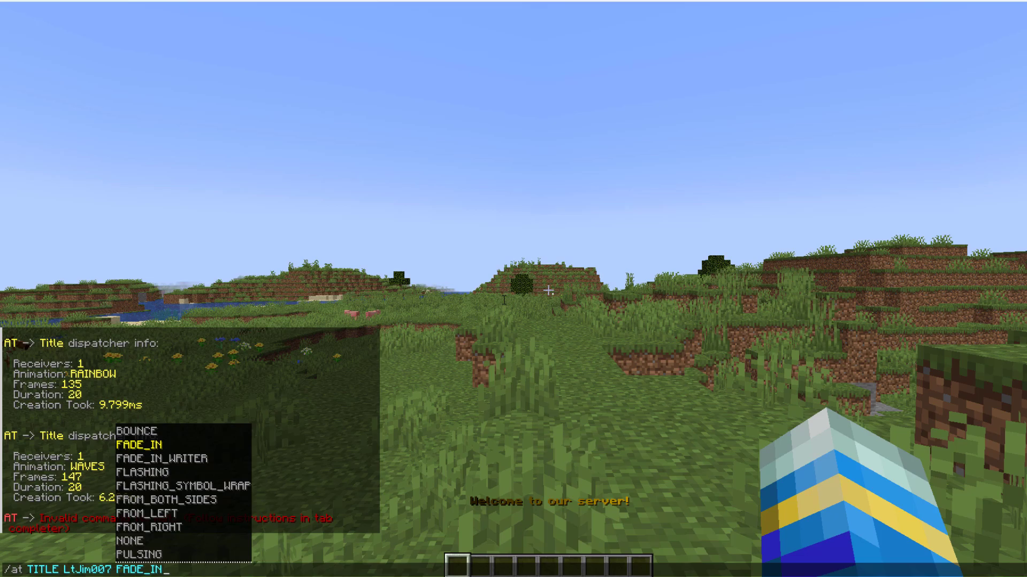
pyautogui.press('Down')
pyautogui.press('Down')
pyautogui.press('Down')
pyautogui.press('Down')
pyautogui.press('Down')
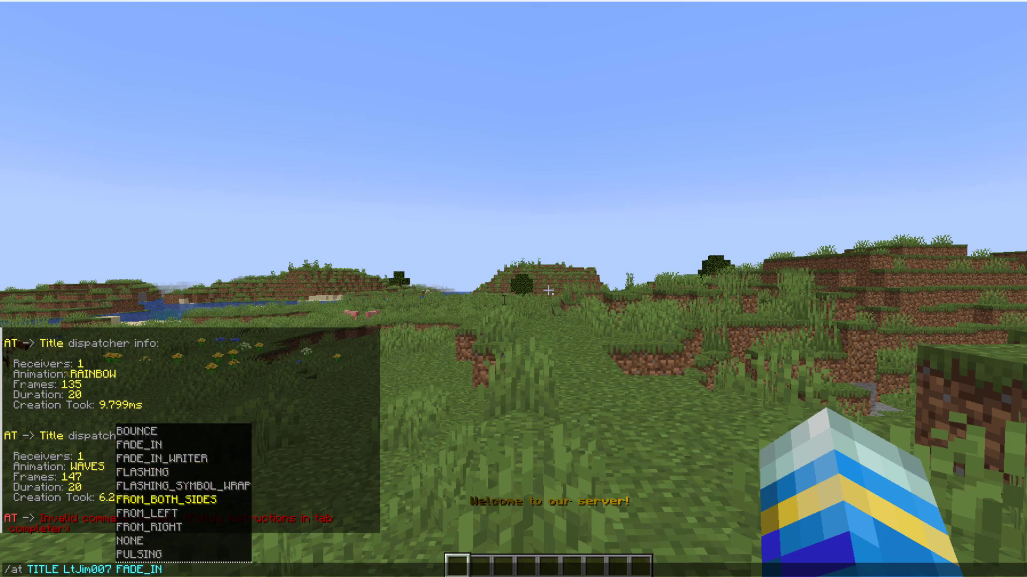
pyautogui.press('Tab')
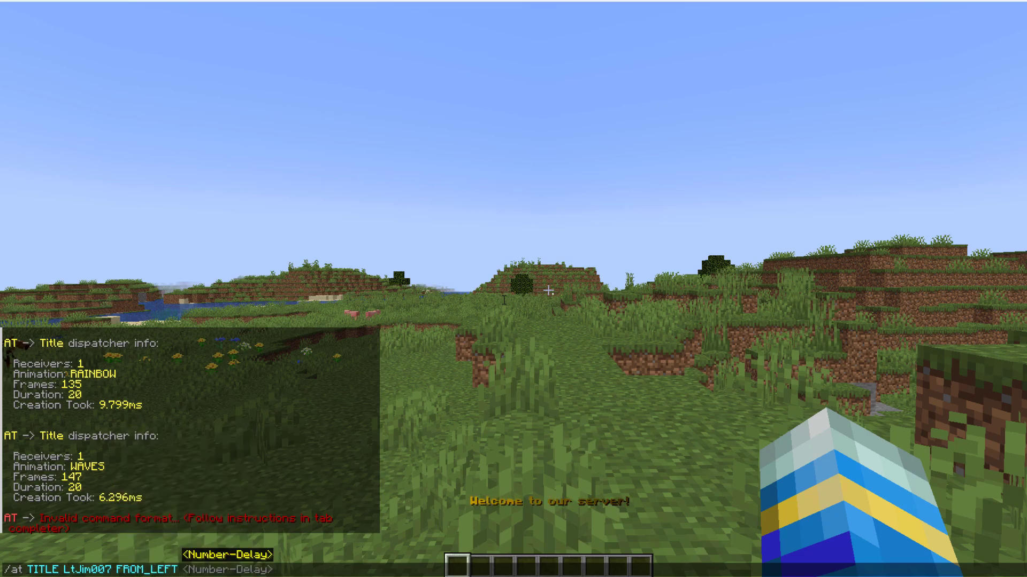
# Add timing 2 10 and the text 'hello this is a test', then send it.
pyautogui.write('2 ')
pyautogui.write('10 ')
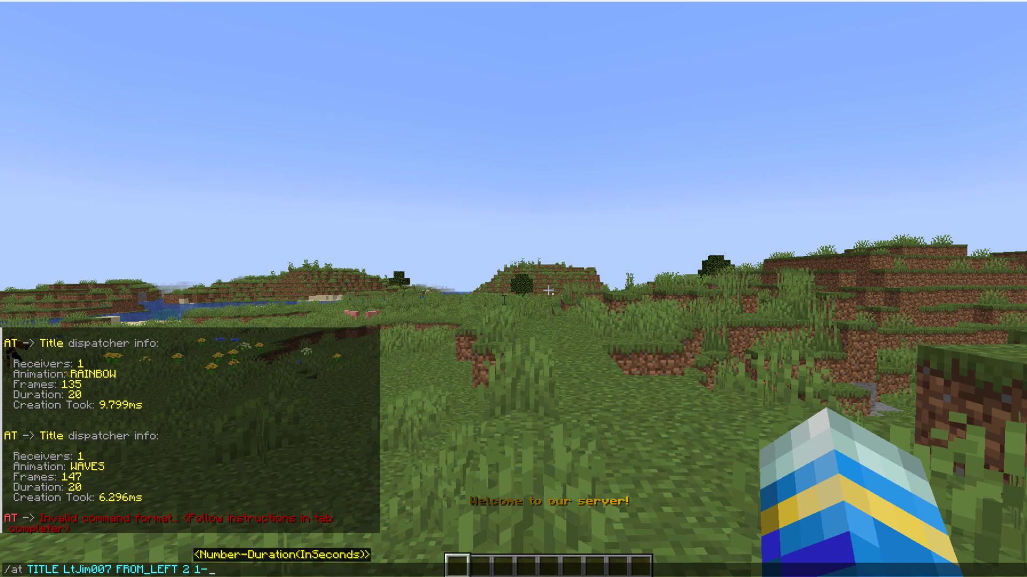
pyautogui.write('&')
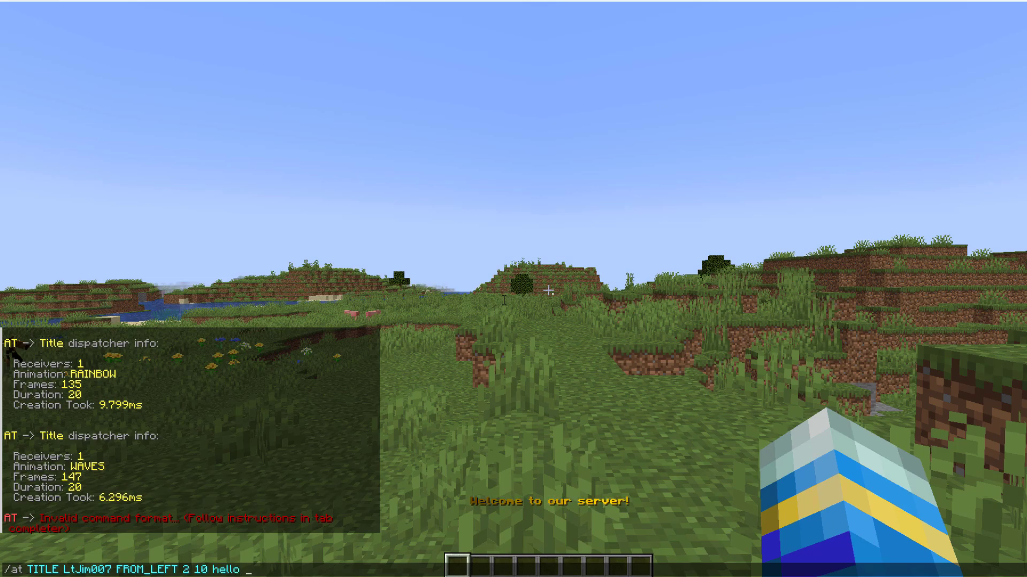
pyautogui.write('hello this is a test')
pyautogui.press('Return')
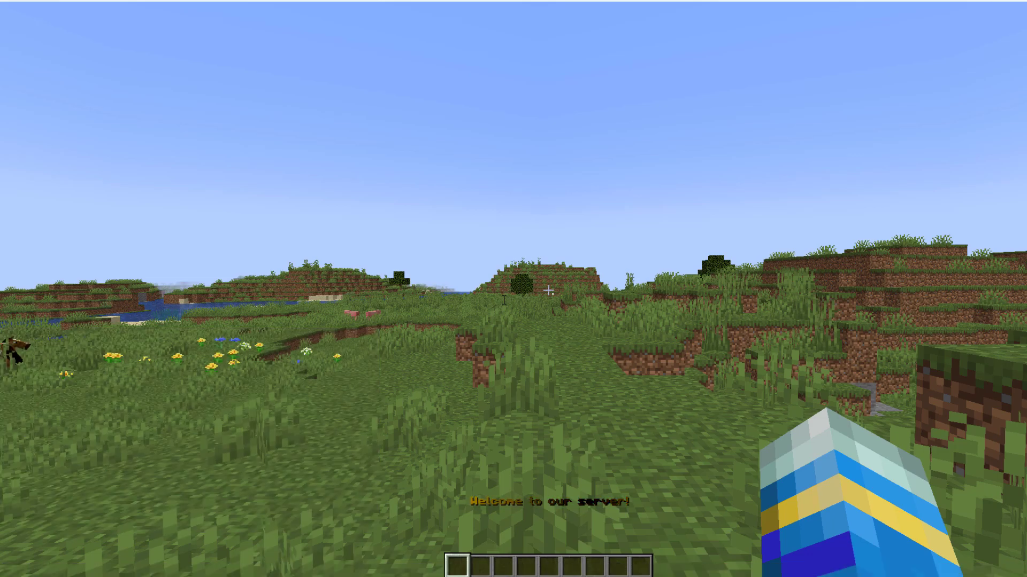
# Walk forward onto the terraced hill while the sliding title stays on screen.
pyautogui.press('w')
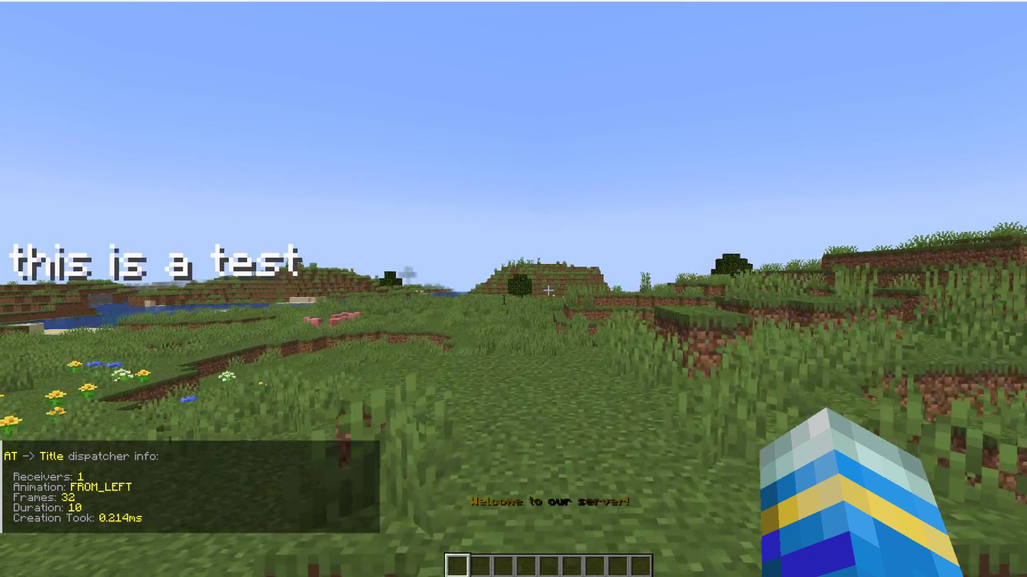
pyautogui.press('w')
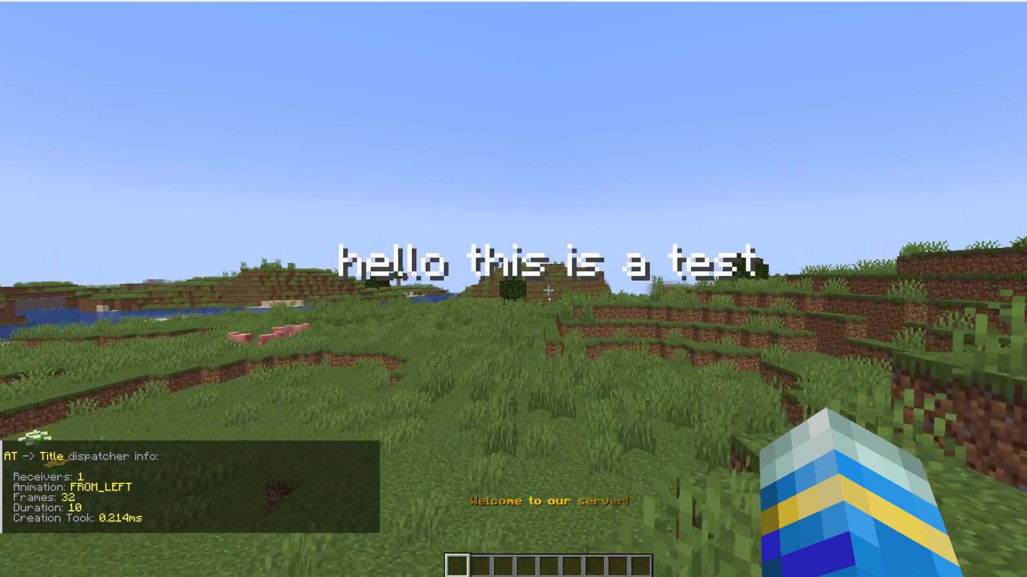
pyautogui.press('w')
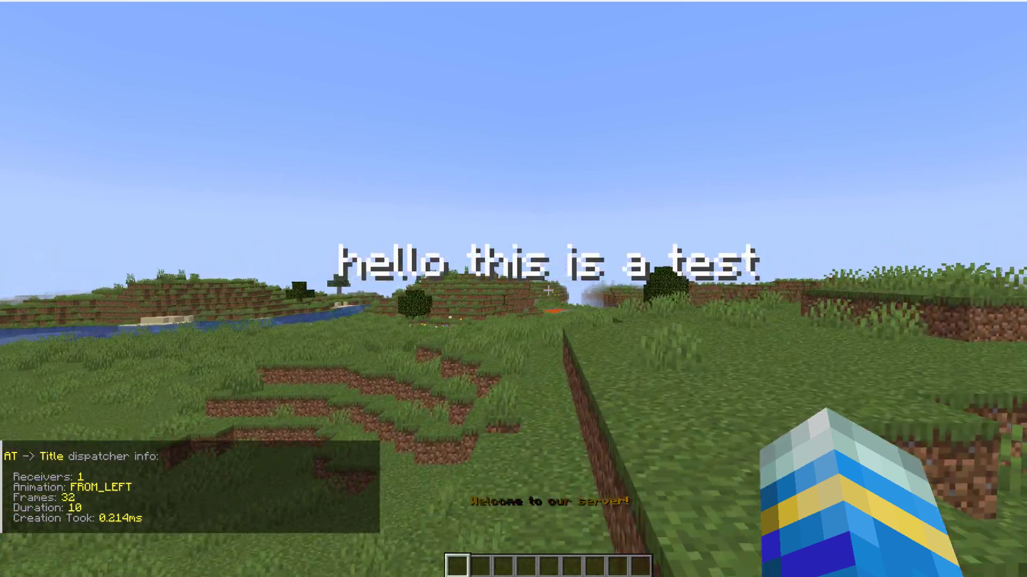
pyautogui.press('w')
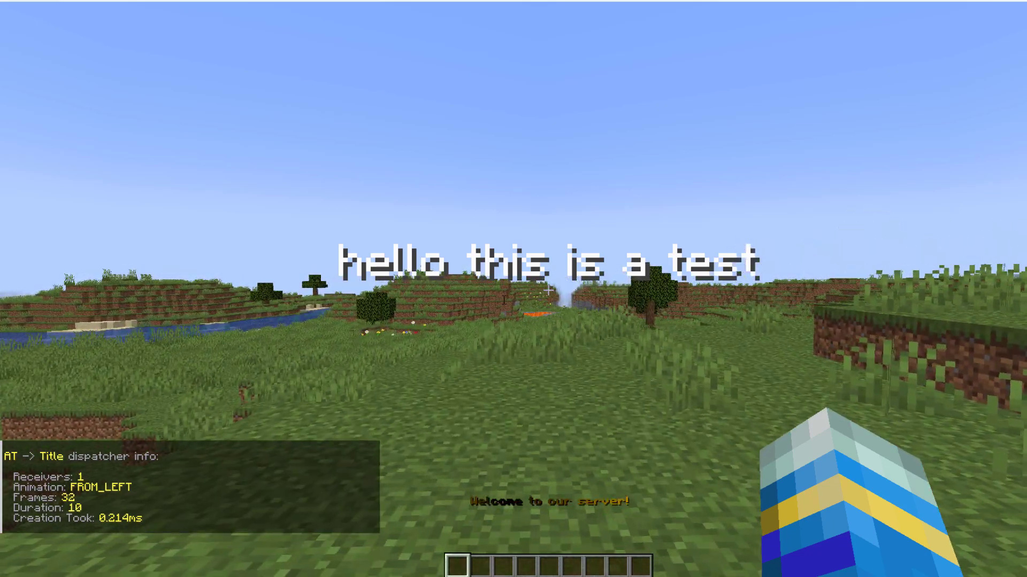
pyautogui.press('t')
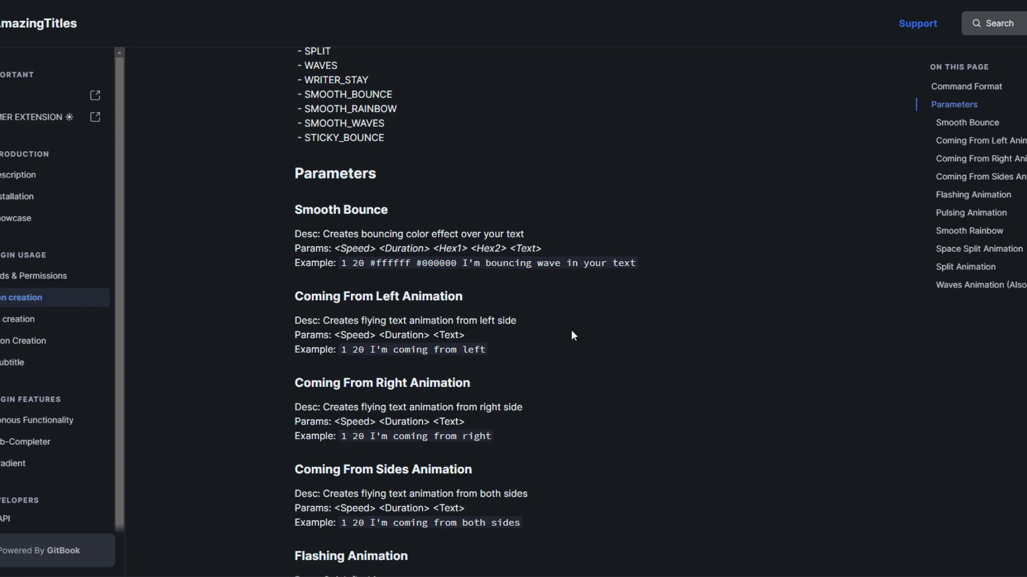
# Scroll through Pulsing, Smooth Rainbow, Split and Waves Animation, then back up.
pyautogui.scroll(-6, 571, 330)
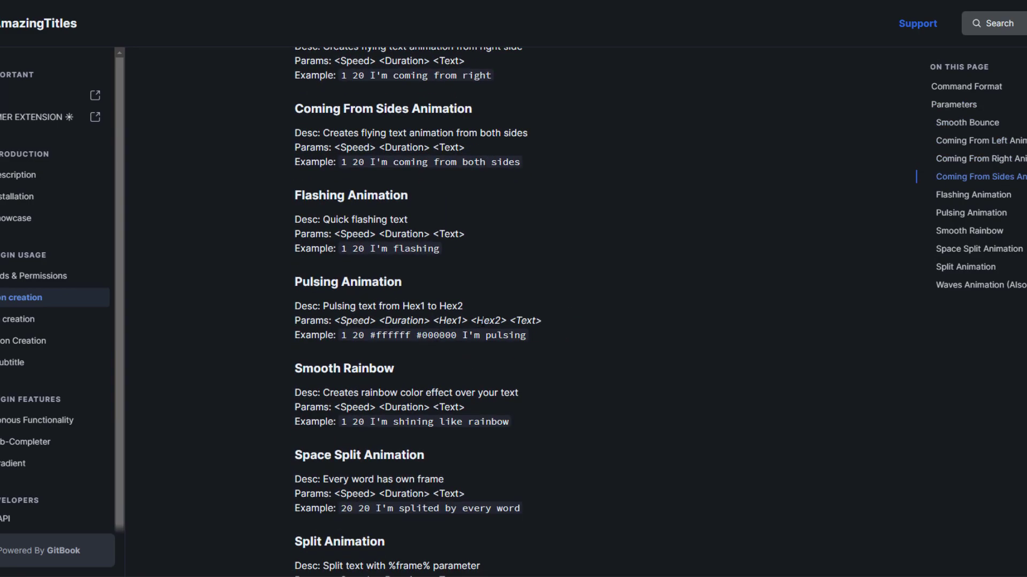
pyautogui.scroll(-4, 561, 328)
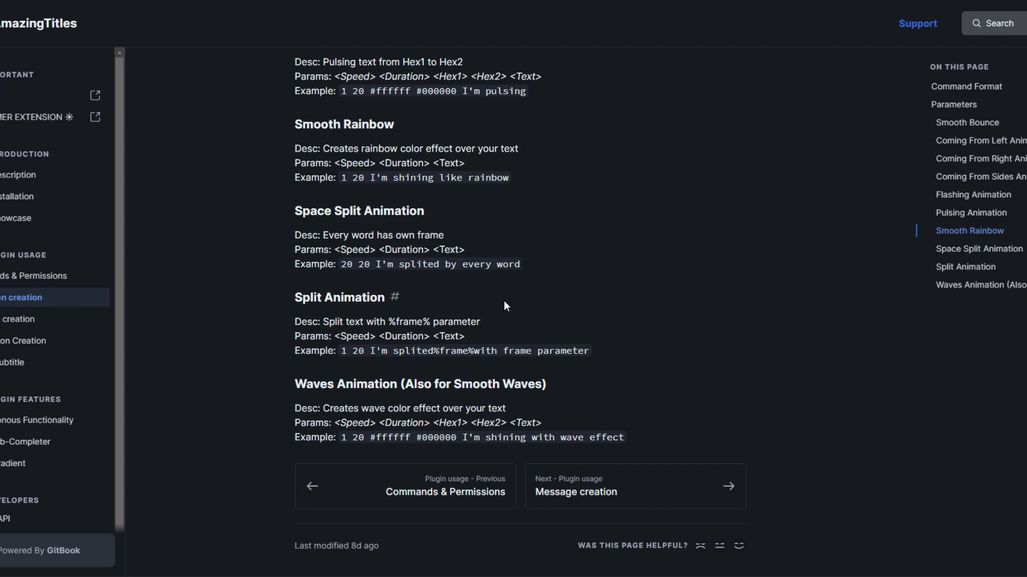
pyautogui.scroll(15, 504, 303)
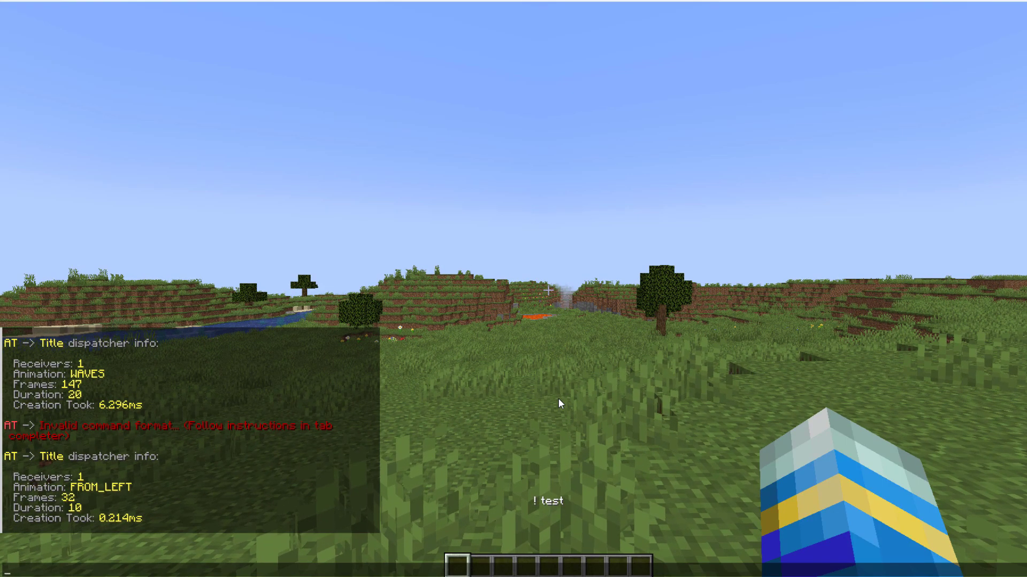
# Start the command /at BOSS_BAR all PULSING 1 5 in a fresh chat.
pyautogui.press('Up')
pyautogui.press('Escape')
pyautogui.write('/at')
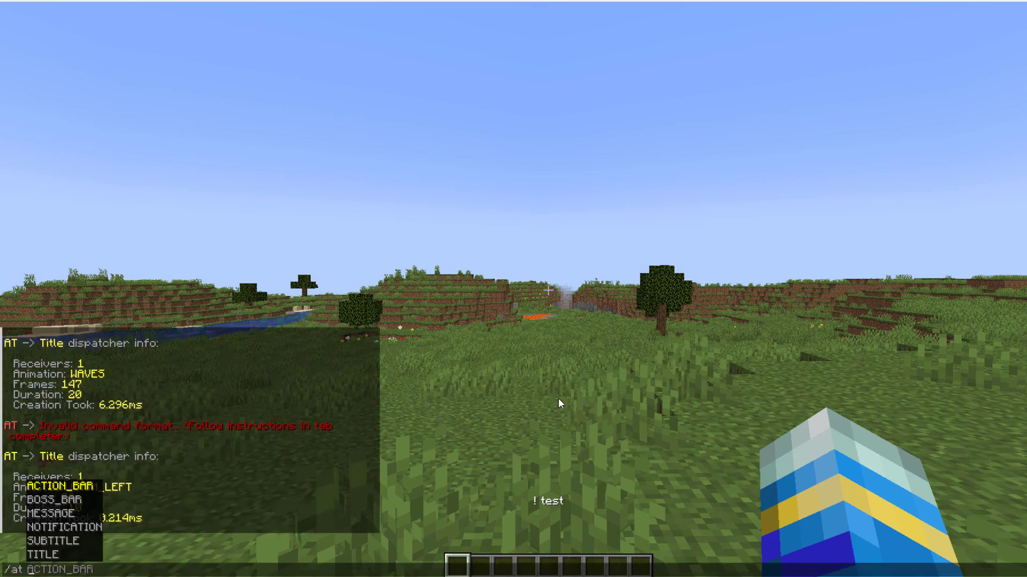
pyautogui.press('Tab')
pyautogui.press('Tab')
pyautogui.write('all')
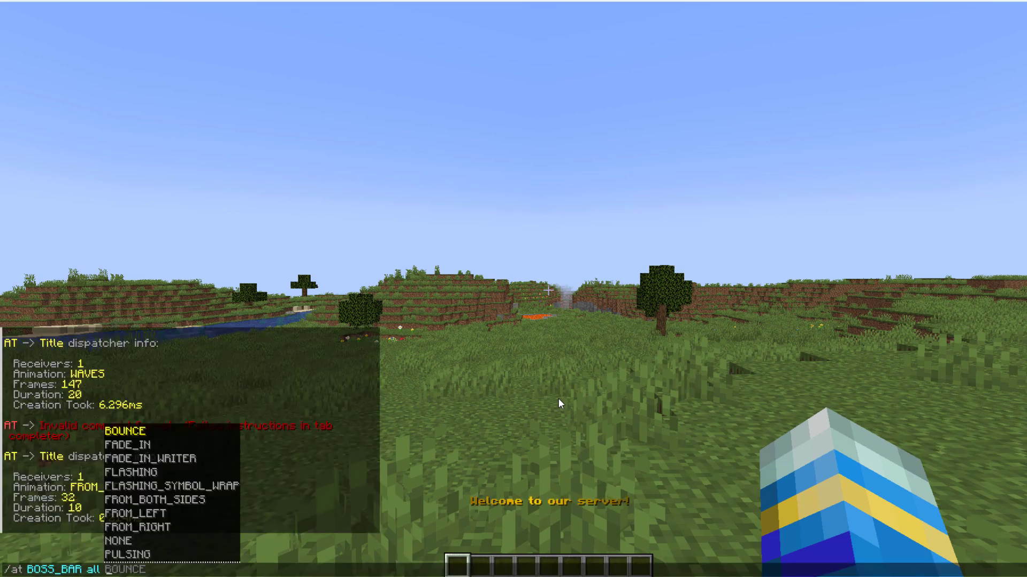
pyautogui.press('Down')
pyautogui.press('Down')
pyautogui.press('Down')
pyautogui.press('Down')
pyautogui.press('Down')
pyautogui.press('Down')
pyautogui.press('Down')
pyautogui.press('Down')
pyautogui.press('Down')
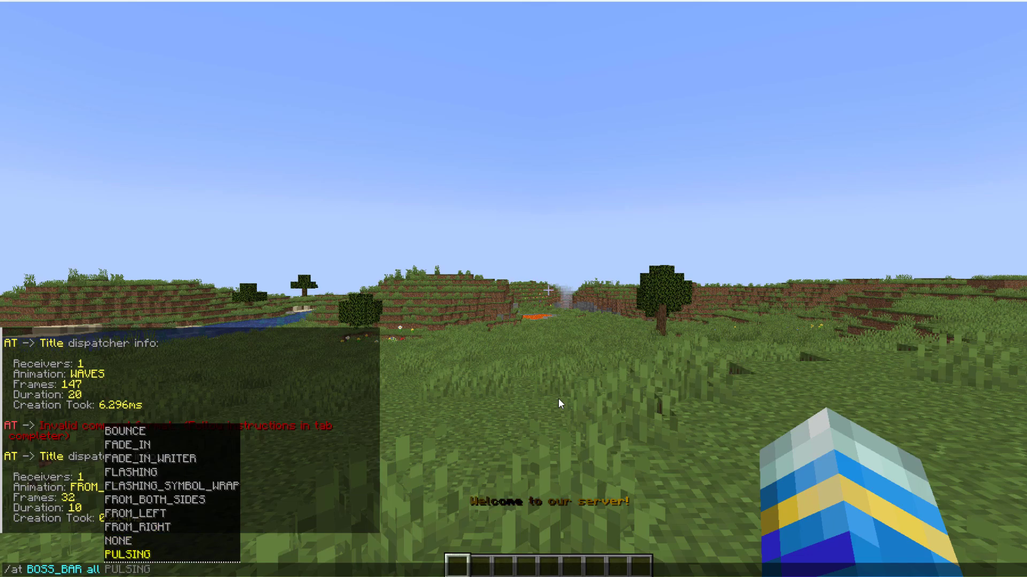
pyautogui.press('Tab')
pyautogui.write('1 ')
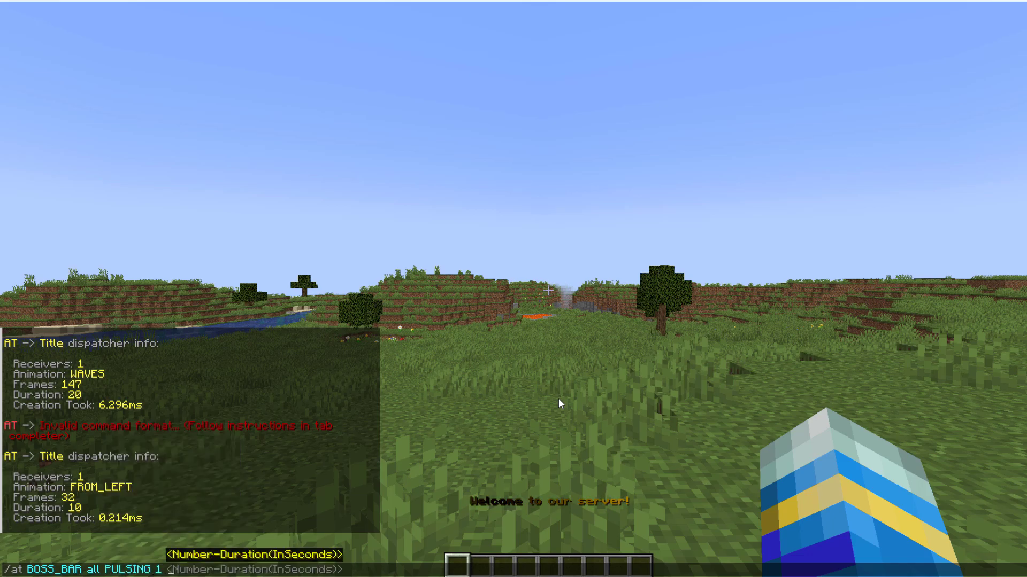
pyautogui.write('5')
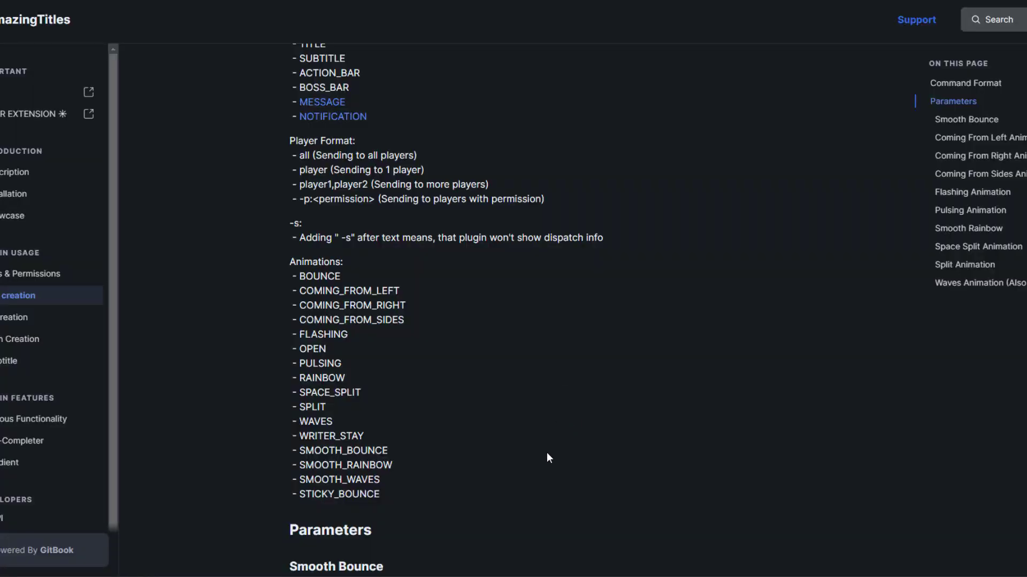
# Paste in '#ffffff #000000 I'm pulsing' and send the boss bar command.
pyautogui.scroll(-8, 547, 452)
pyautogui.moveTo(522, 391); pyautogui.dragTo(343, 396)
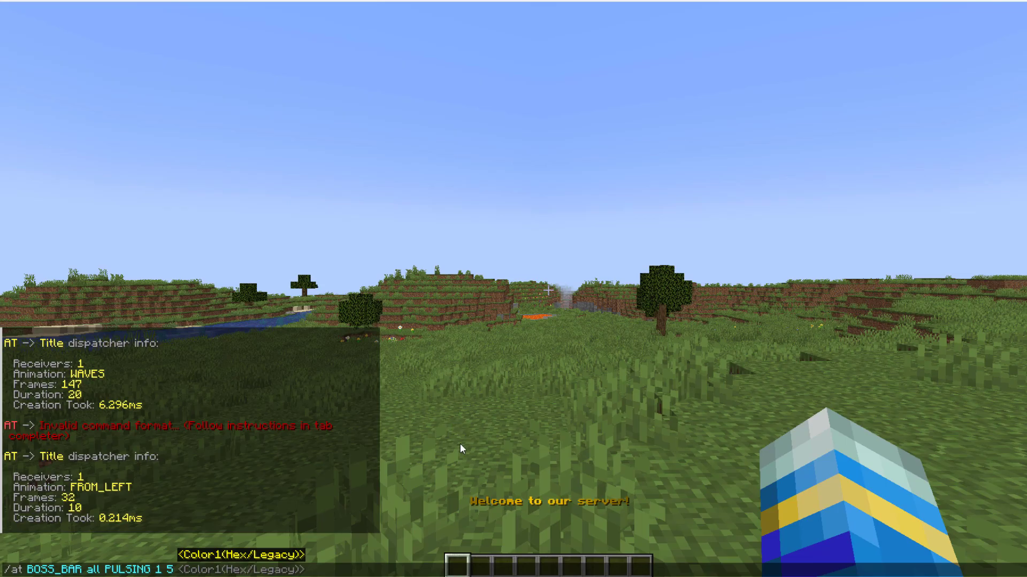
pyautogui.write("#ffffff #000000 I'm pulsing")
pyautogui.write('\\')
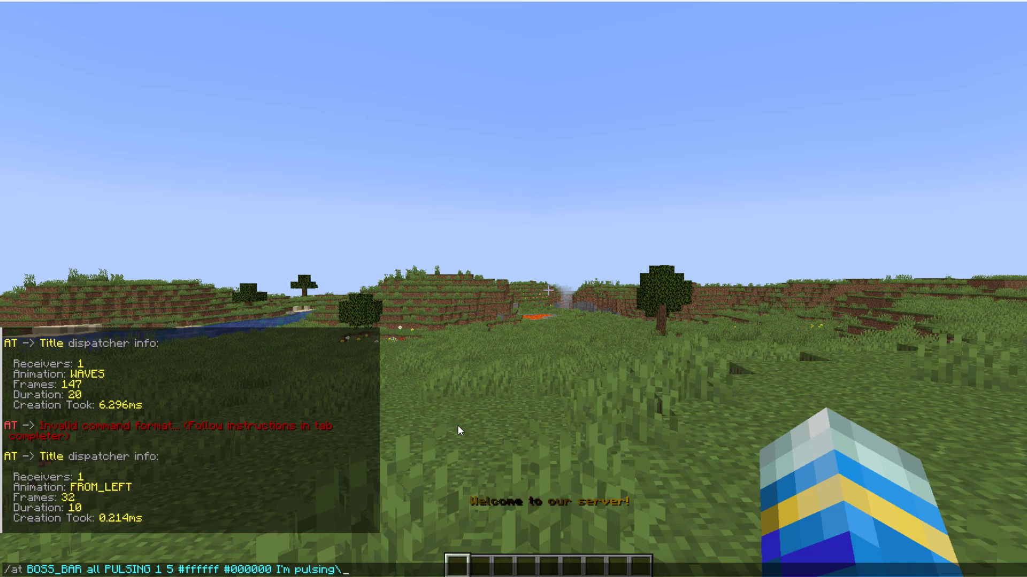
pyautogui.press('Return')
# Search Google for 'hex color' and select the picker's #fcba03 hex code.
pyautogui.press('t')
pyautogui.click(568, 6)
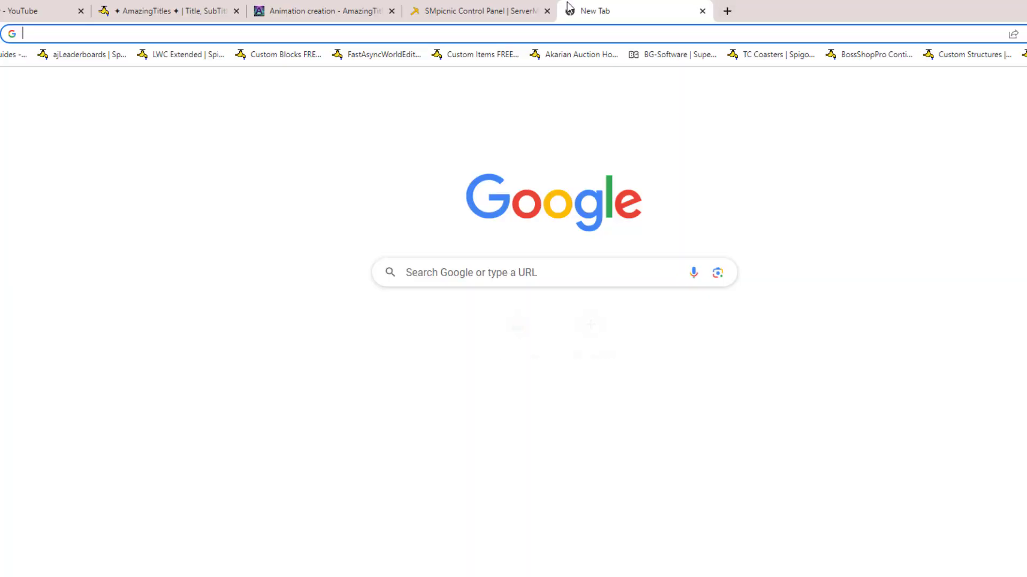
pyautogui.write('hex color')
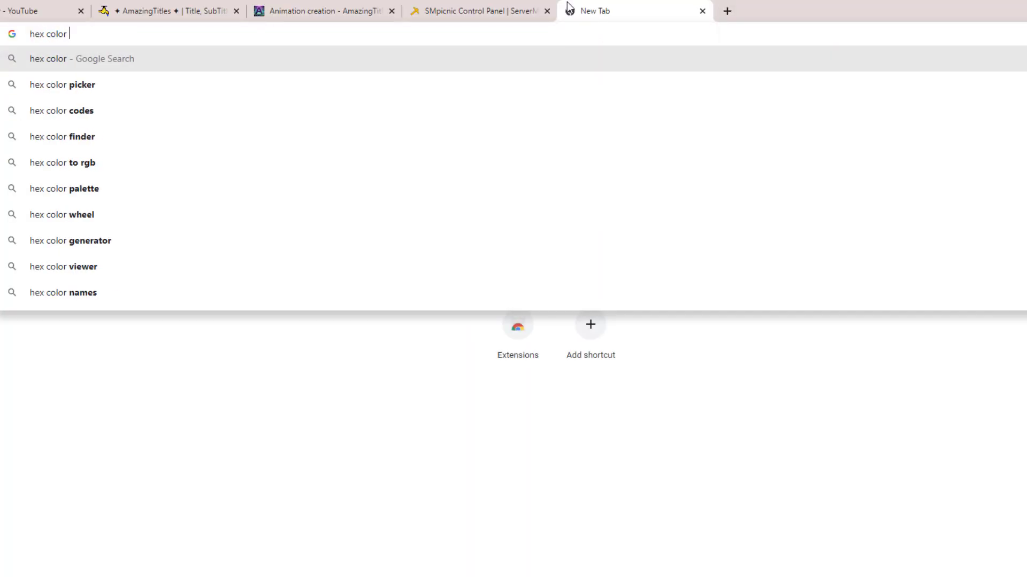
pyautogui.click(158, 91)
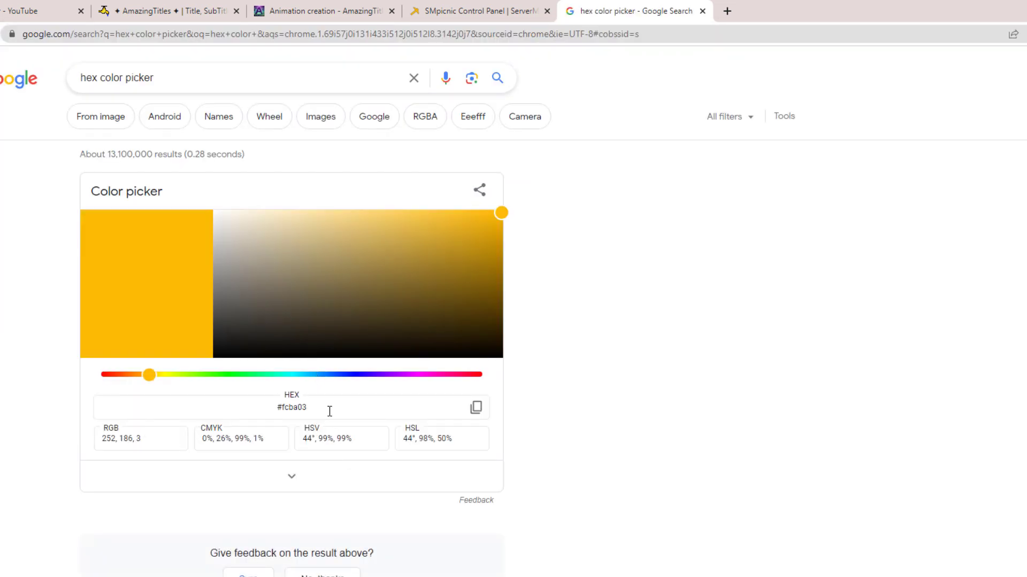
pyautogui.moveTo(324, 409); pyautogui.dragTo(275, 408)
pyautogui.hotkey('ctrl', 'c')
# Resend the 'I'm pulsing' boss bar with #fcba03 replacing #ffffff.
pyautogui.hotkey('alt', 'Tab')
pyautogui.press('Up')
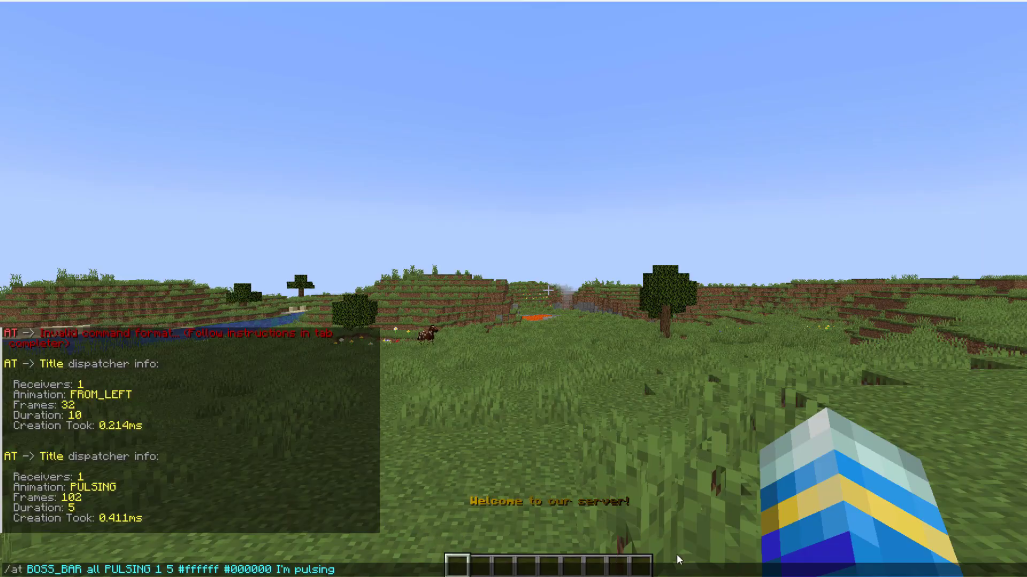
pyautogui.press('Left')
pyautogui.press('Left')
pyautogui.press('Left')
pyautogui.press('Left')
pyautogui.press('Left')
pyautogui.press('Left')
pyautogui.press('Left')
pyautogui.press('Left')
pyautogui.press('Left')
pyautogui.press('Left')
pyautogui.press('Left')
pyautogui.press('Left')
pyautogui.press('Left')
pyautogui.press('Left')
pyautogui.press('Left')
pyautogui.press('Left')
pyautogui.press('Left')
pyautogui.press('Left')
pyautogui.press('BackSpace')
pyautogui.press('BackSpace')
pyautogui.press('BackSpace')
pyautogui.press('BackSpace')
pyautogui.press('BackSpace')
pyautogui.press('BackSpace')
pyautogui.press('BackSpace')
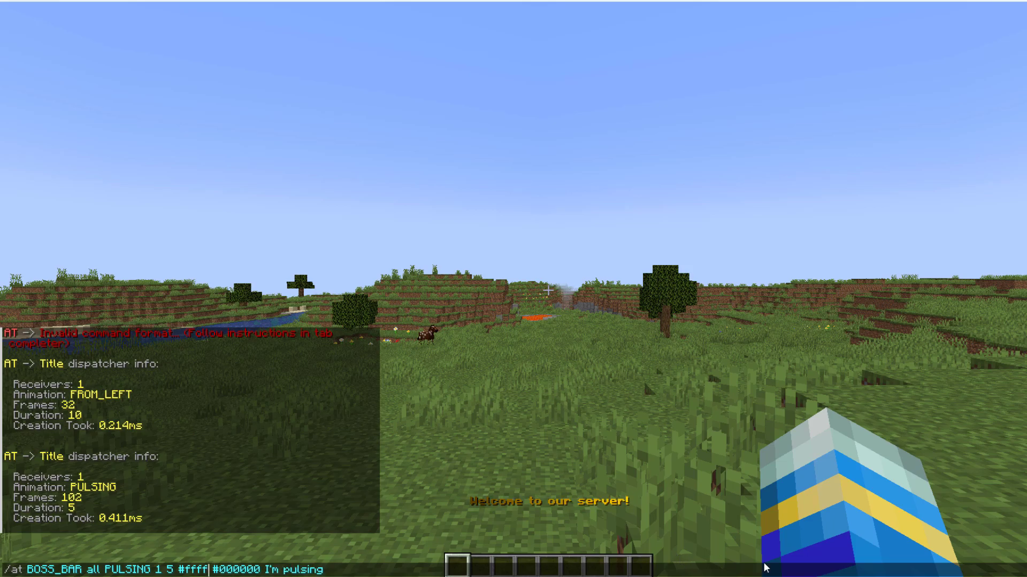
pyautogui.press('BackSpace')
pyautogui.hotkey('ctrl', 'v')
pyautogui.press('Return')
# Walk across the field toward the hill, reopening the chat along the way.
pyautogui.press('w')
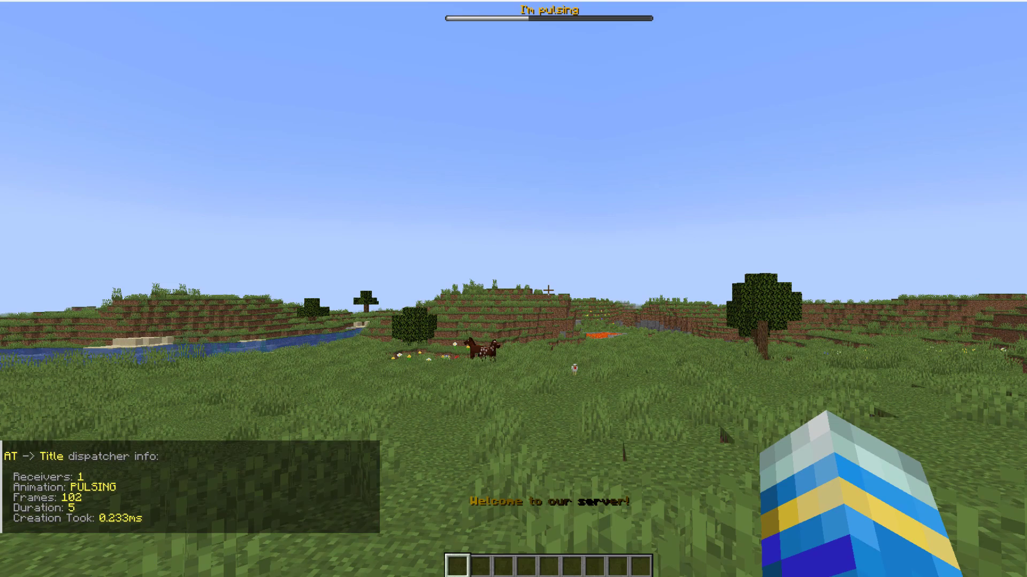
pyautogui.press('t')
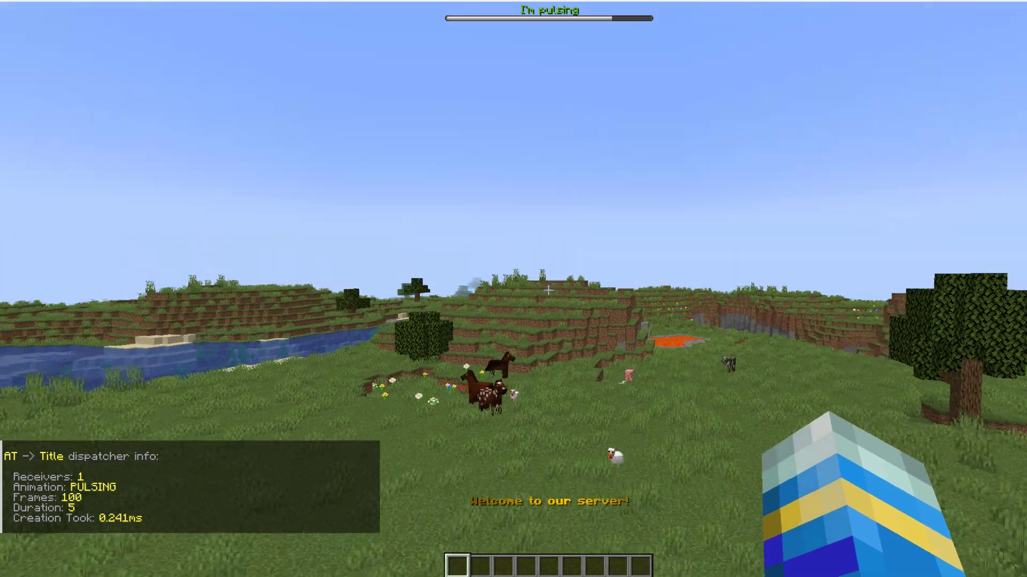
pyautogui.press('w')
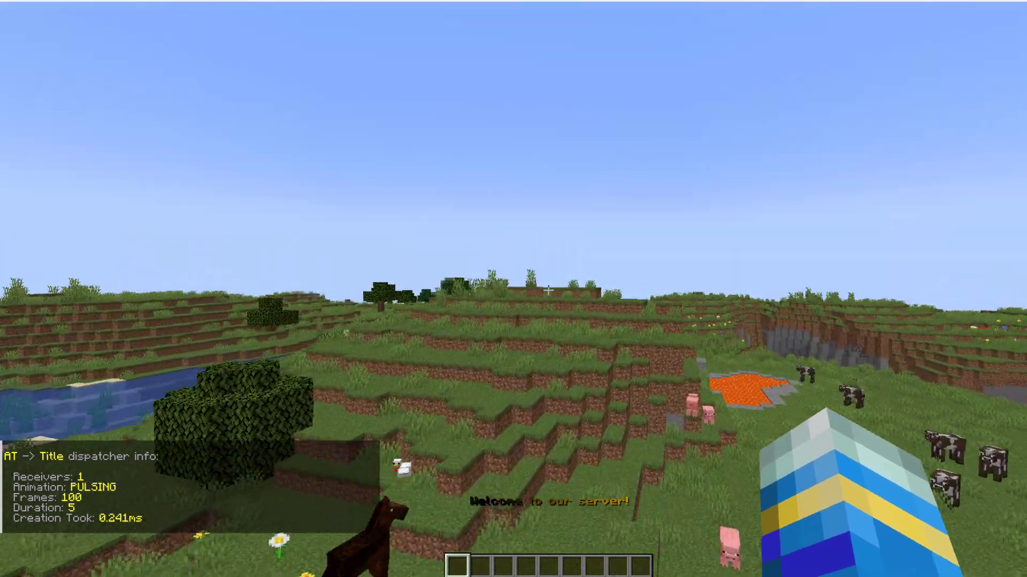
pyautogui.press('t')
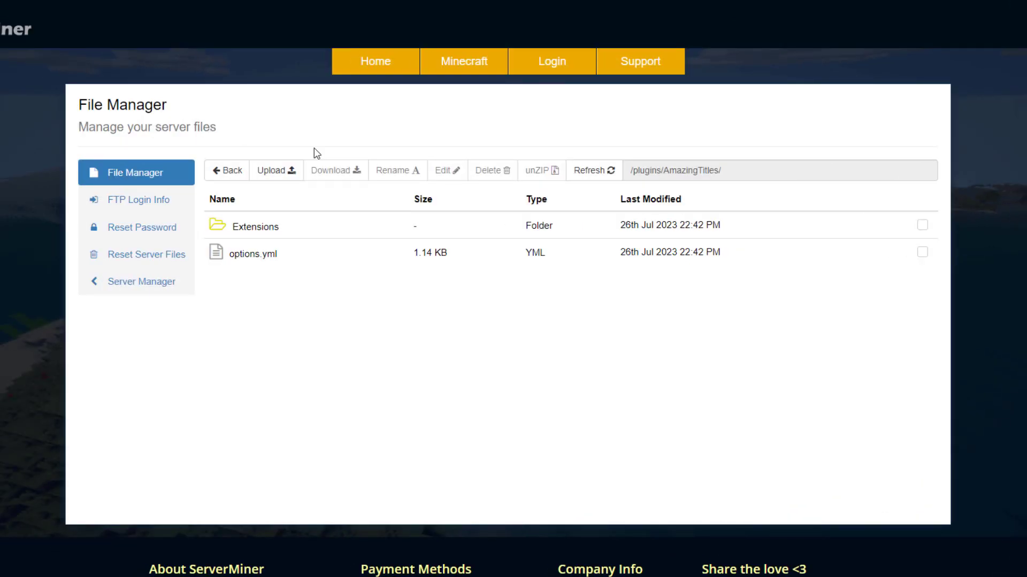
# Open options.yml and scroll down to the 'Welcome to our server!' text on line 45.
pyautogui.click(301, 261)
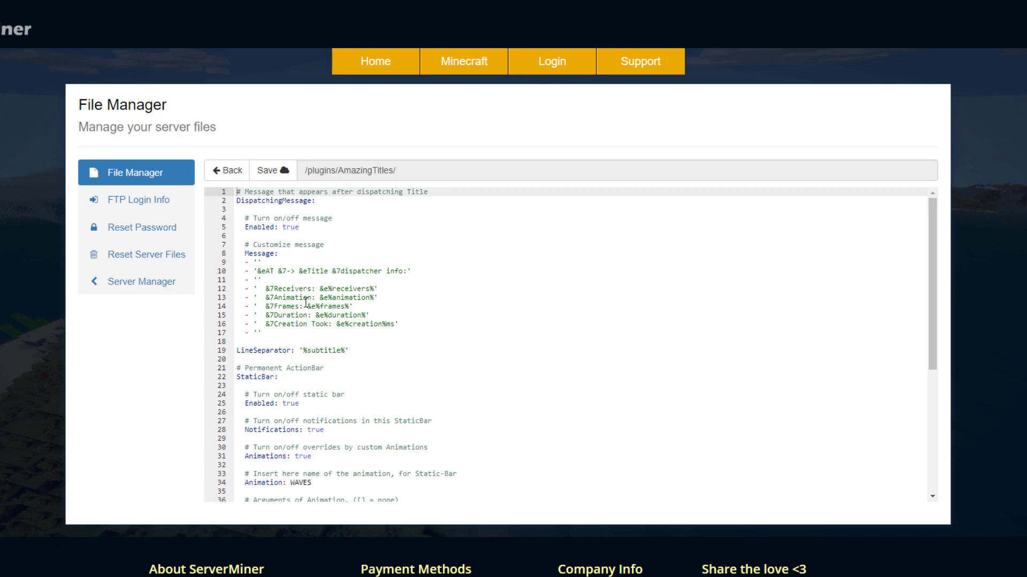
pyautogui.scroll(-2, 304, 372)
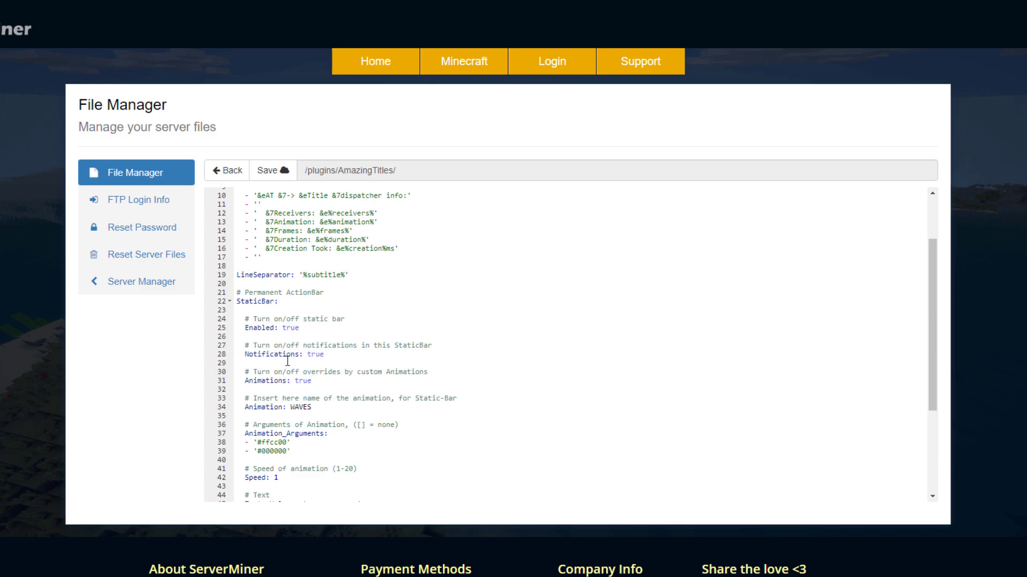
pyautogui.scroll(-1, 282, 369)
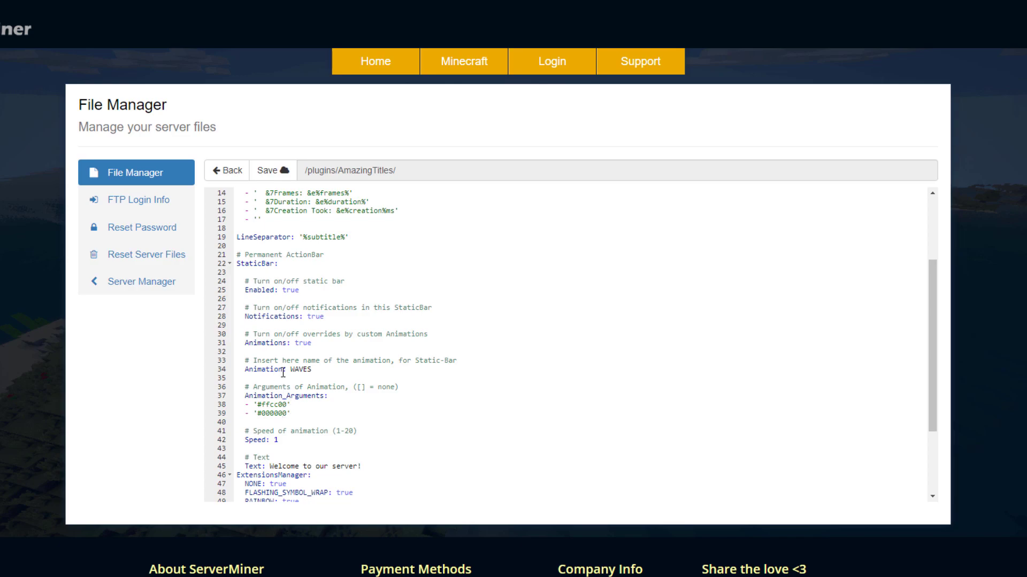
pyautogui.scroll(-2, 273, 437)
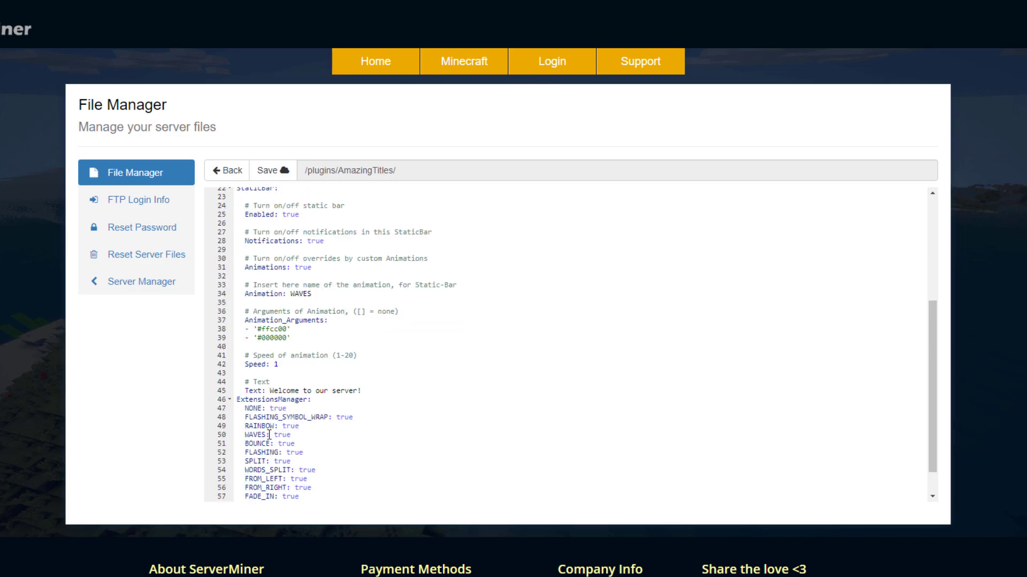
pyautogui.moveTo(361, 393); pyautogui.dragTo(274, 393)
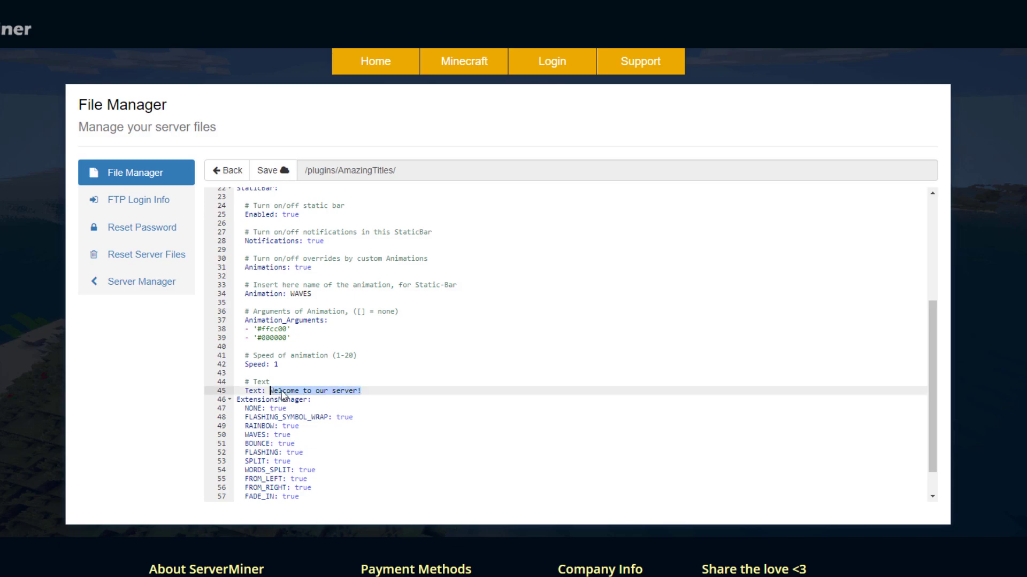
pyautogui.click(284, 391)
# Review the extension list on lines 48-59, then go to the wiki's Commands & Permissions page.
pyautogui.scroll(1, 293, 352)
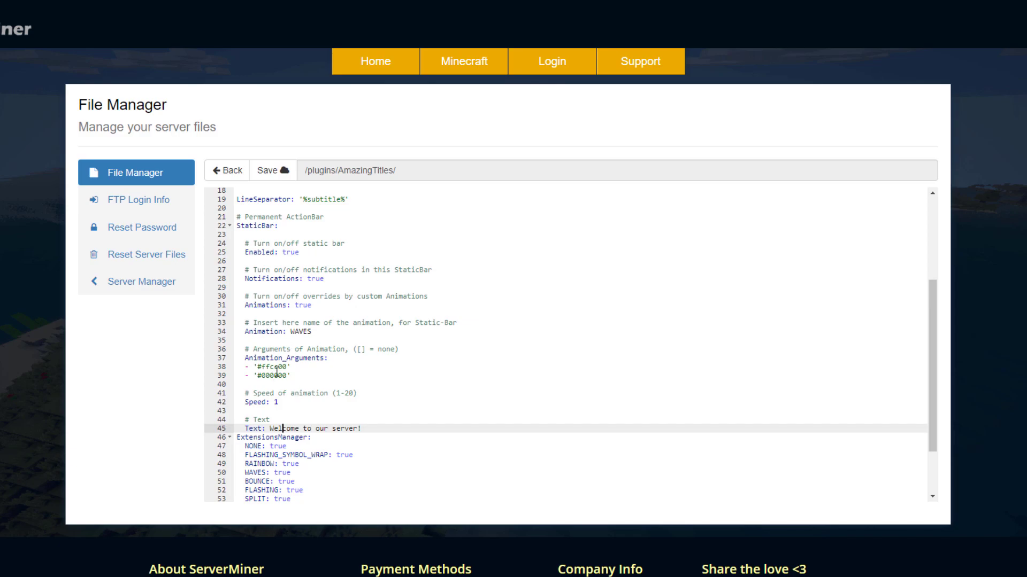
pyautogui.scroll(-2, 285, 348)
pyautogui.scroll(-1, 321, 401)
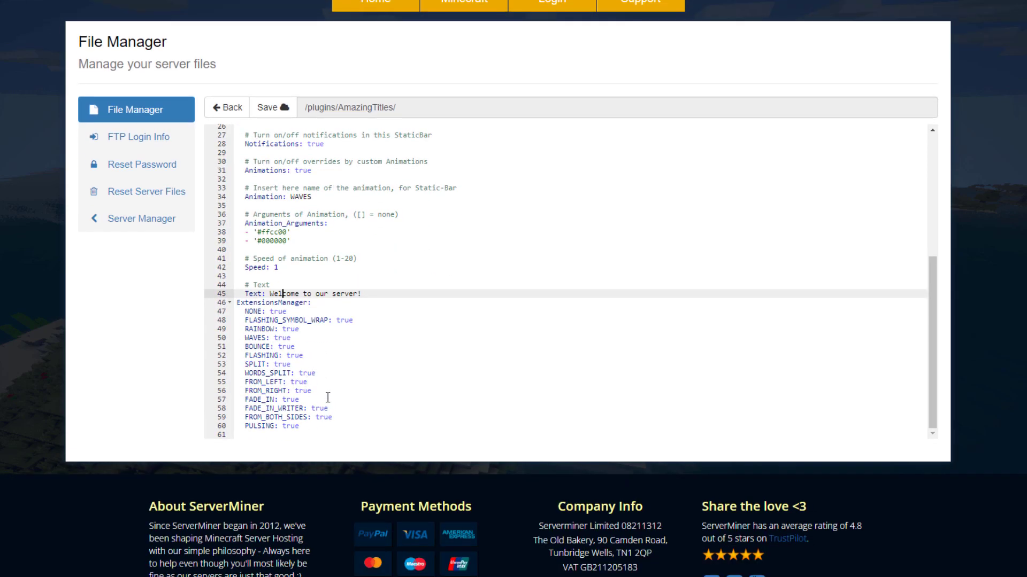
pyautogui.moveTo(324, 418); pyautogui.dragTo(262, 320)
pyautogui.click(275, 321)
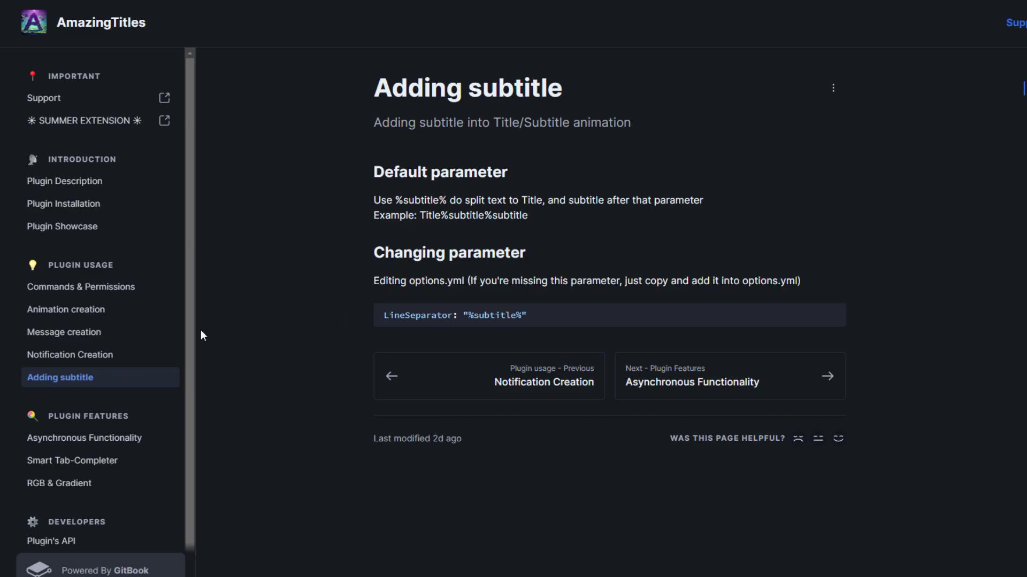
pyautogui.click(123, 288)
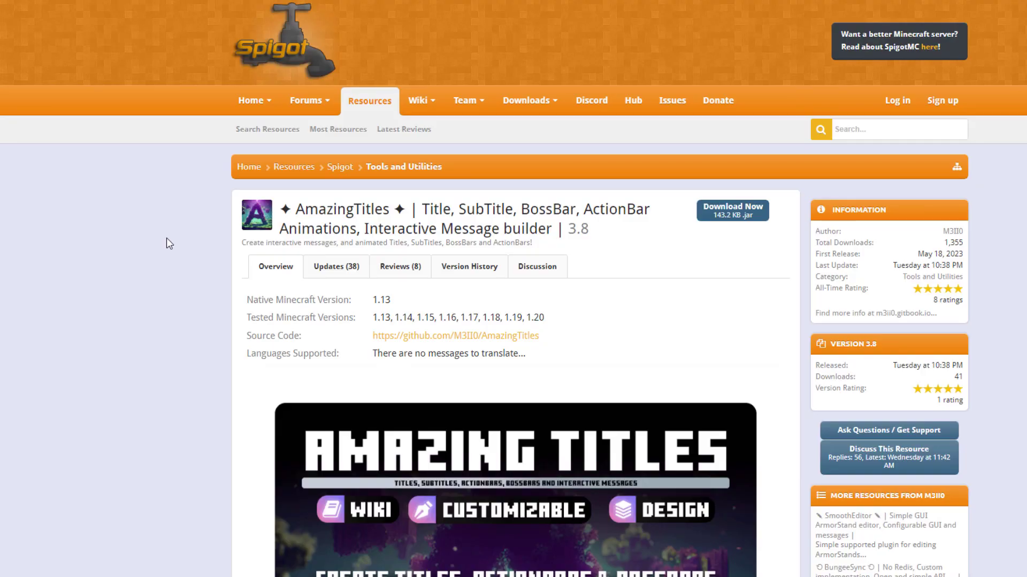
# Scroll the AmazingTitles 3.8 SpigotMC page down to its Wiki and Support links.
pyautogui.scroll(-15, 166, 239)
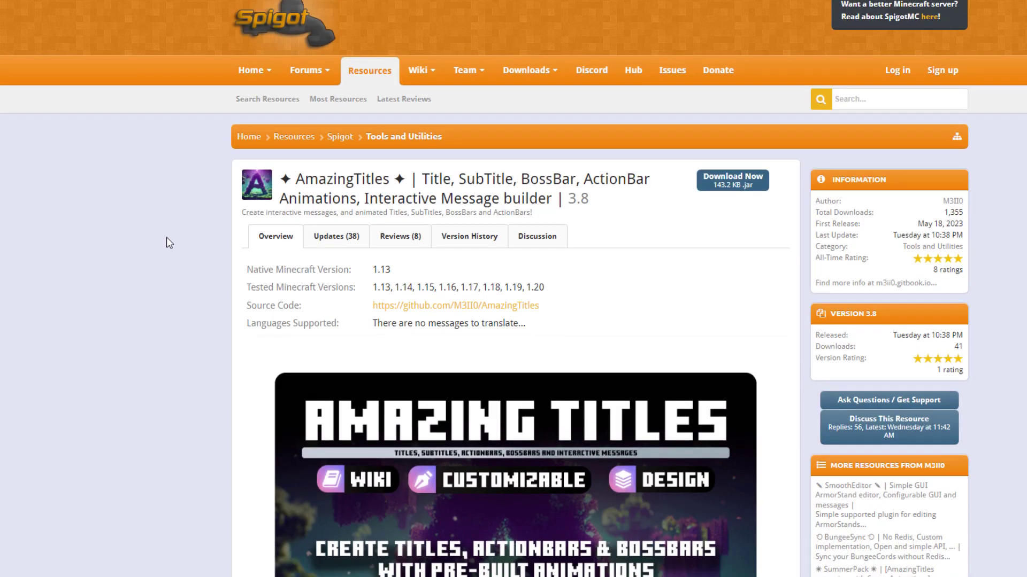
pyautogui.scroll(-10, 338, 217)
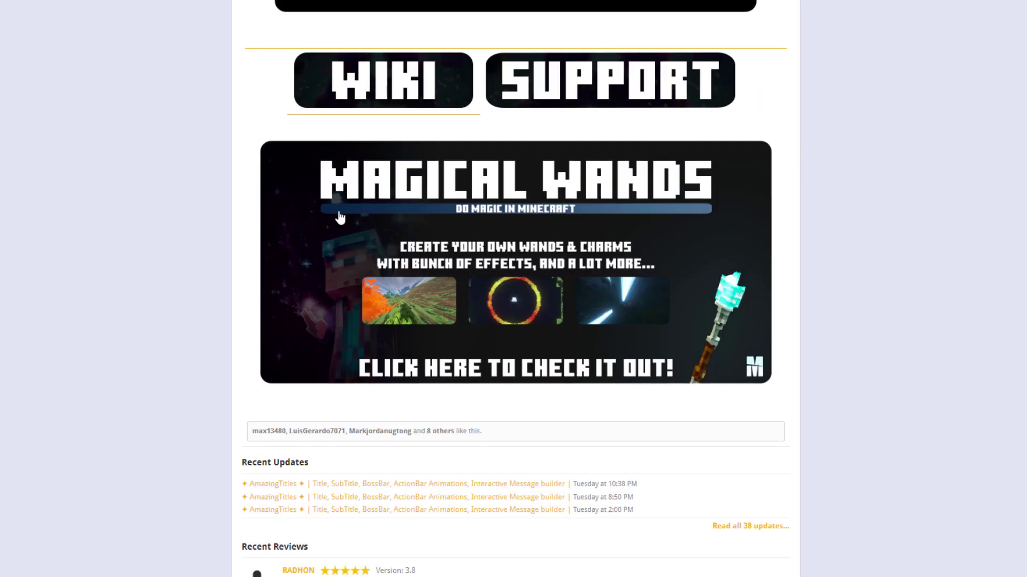
pyautogui.scroll(2, 338, 217)
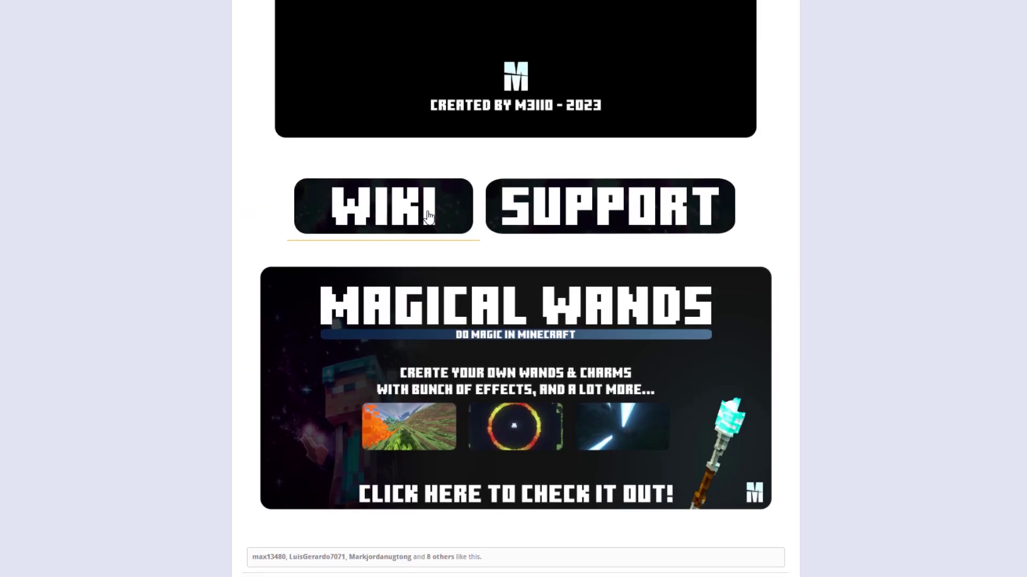